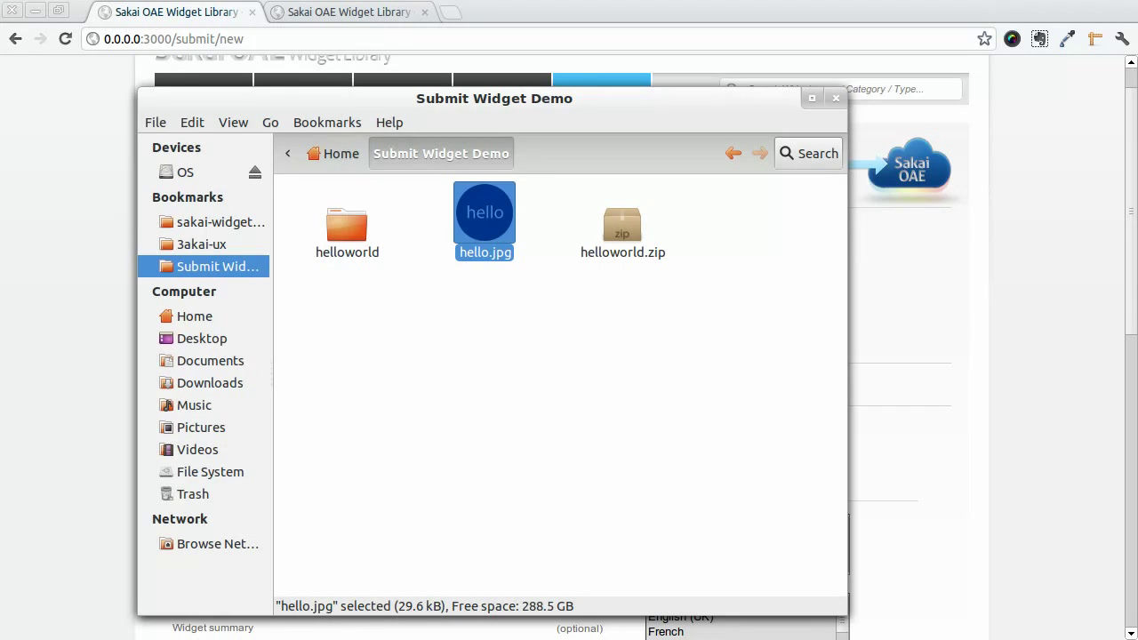
Examine the contents of the helloworld folder and the helloworld.zip archive in the Submit Widget Demo folder.
{"action": "left_click", "coordinate": [351, 236]}
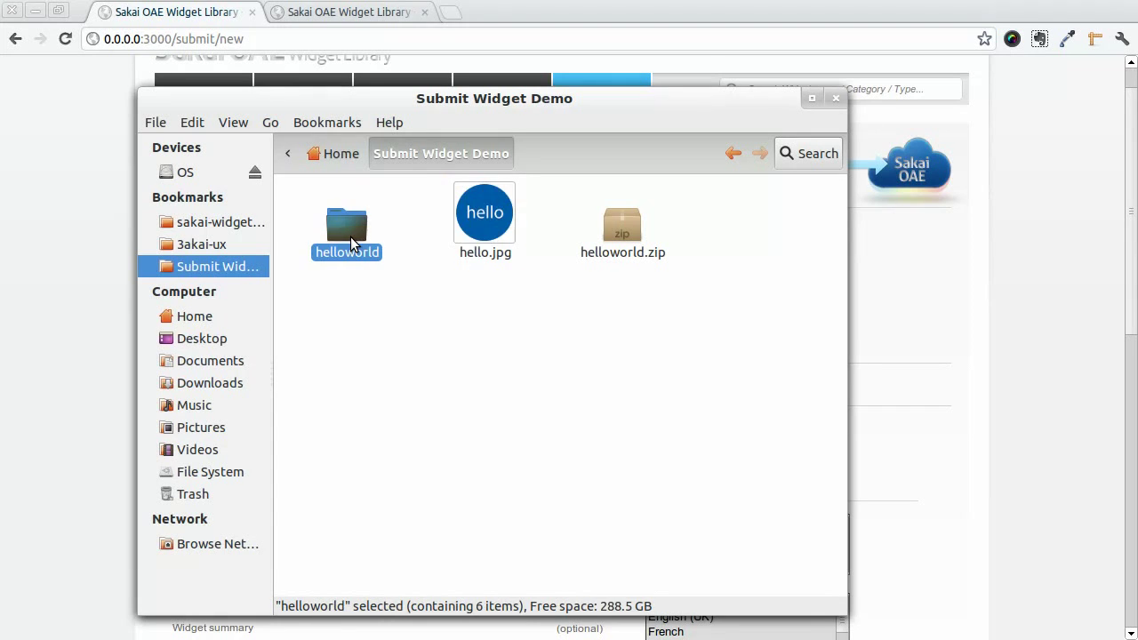
{"action": "double_click", "coordinate": [344, 240]}
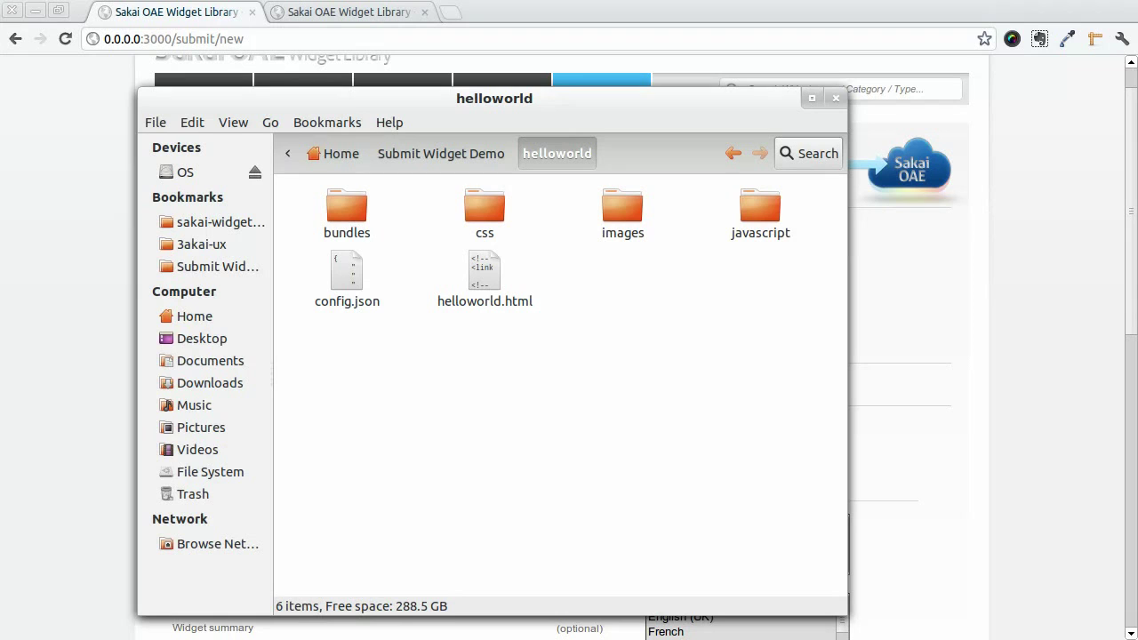
{"action": "left_click", "coordinate": [452, 153]}
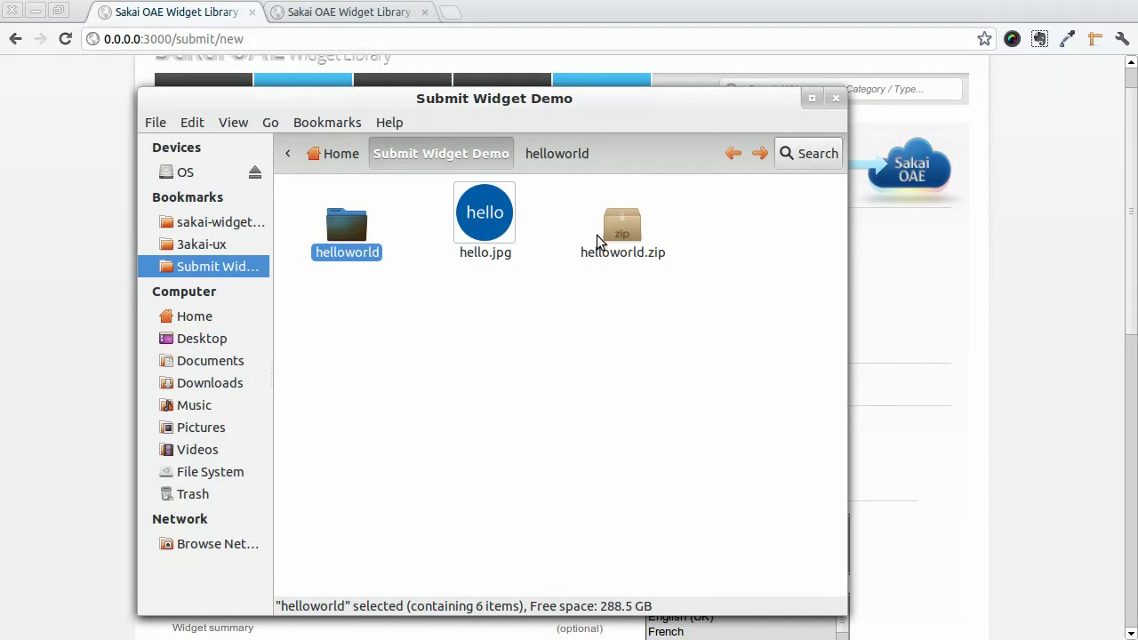
{"action": "left_click", "coordinate": [620, 242]}
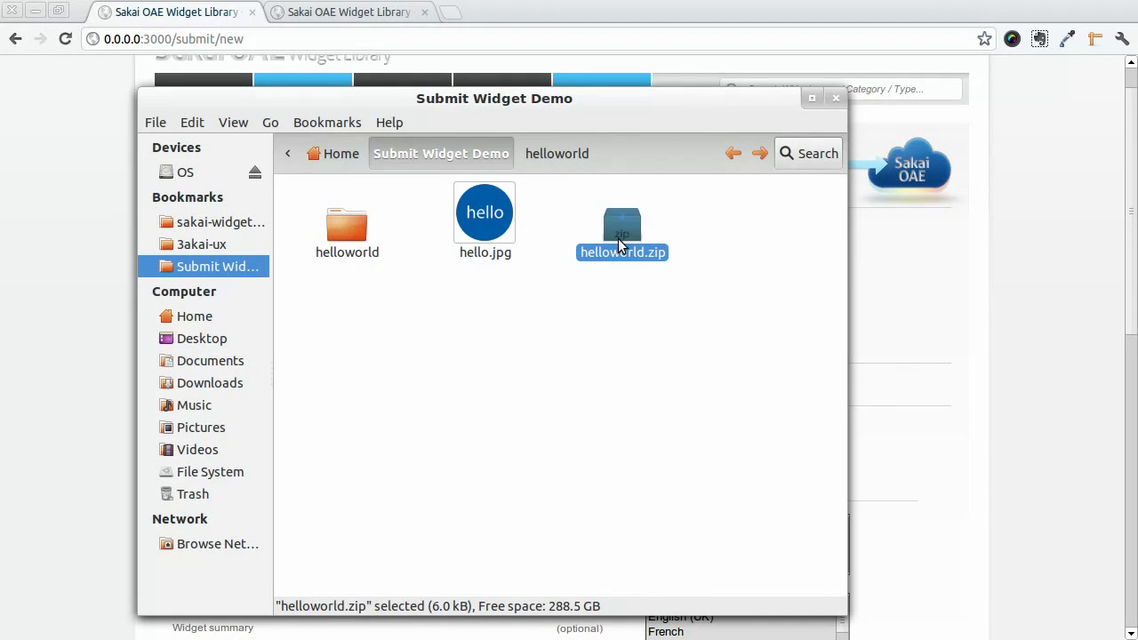
{"action": "left_click", "coordinate": [632, 288]}
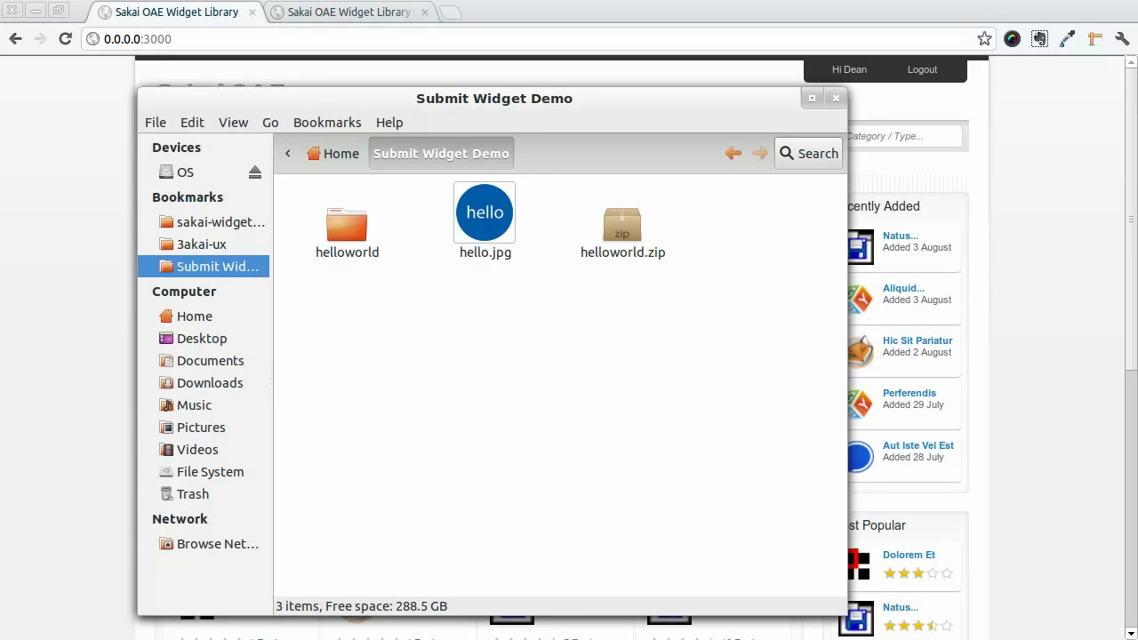
Switch to the browser and open the Widget Library's form for submitting a widget.
{"action": "left_click", "coordinate": [44, 445]}
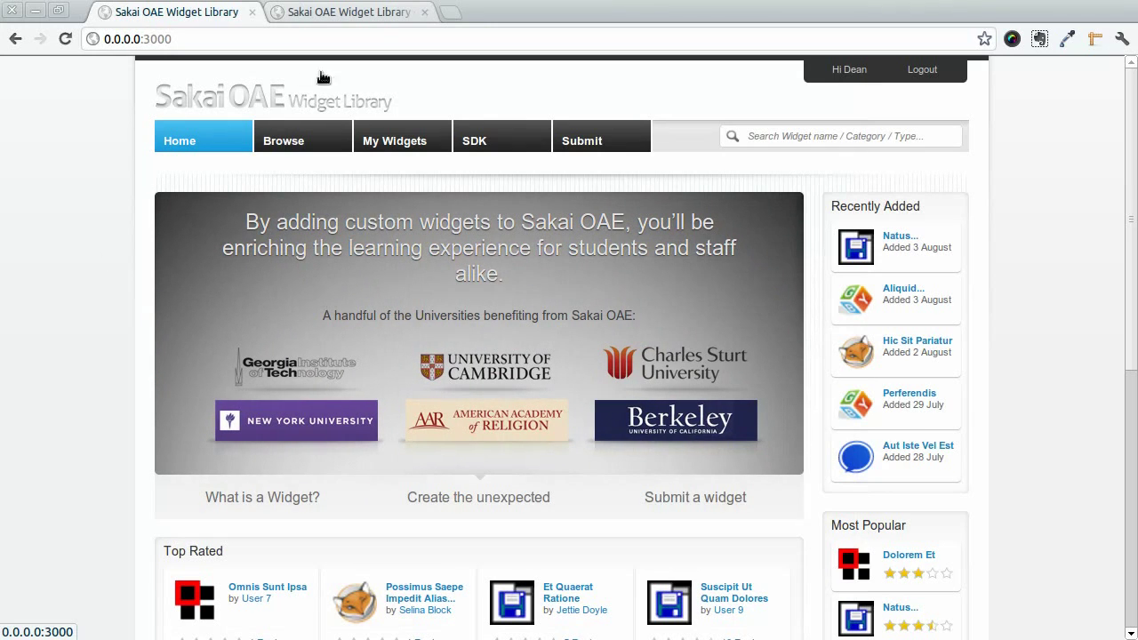
{"action": "left_click", "coordinate": [606, 152]}
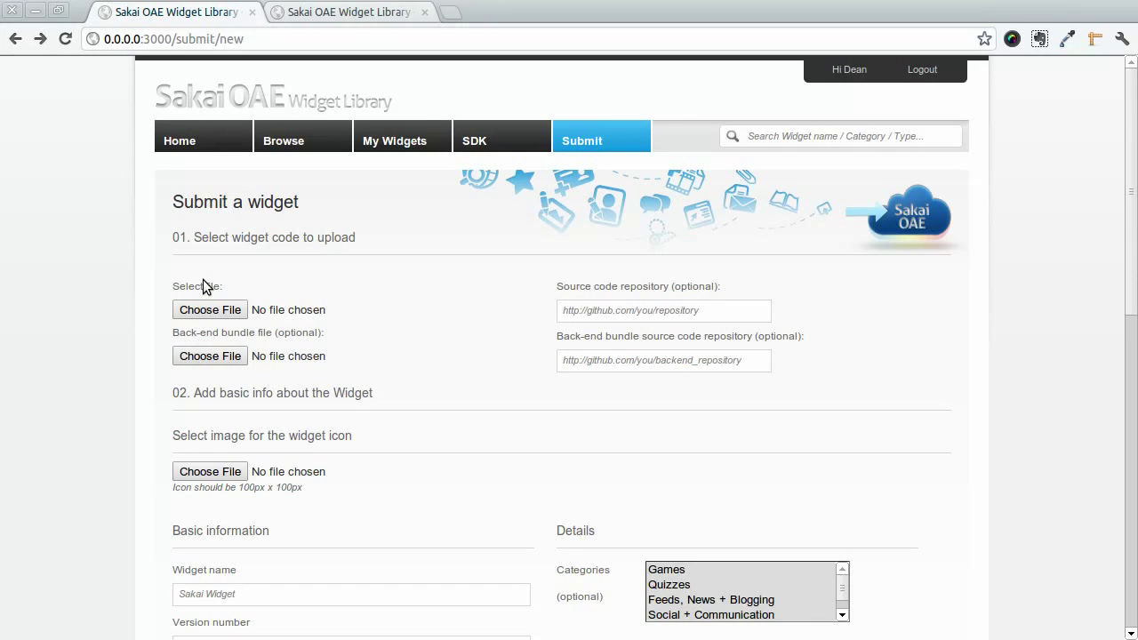
{"action": "left_click", "coordinate": [214, 309]}
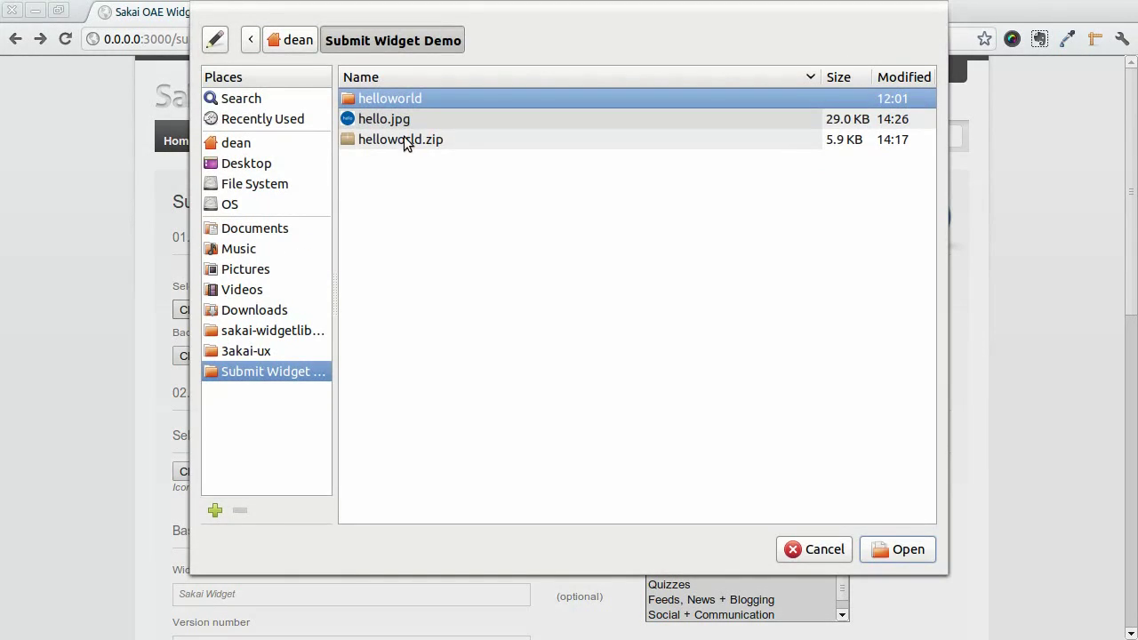
{"action": "left_click", "coordinate": [403, 139]}
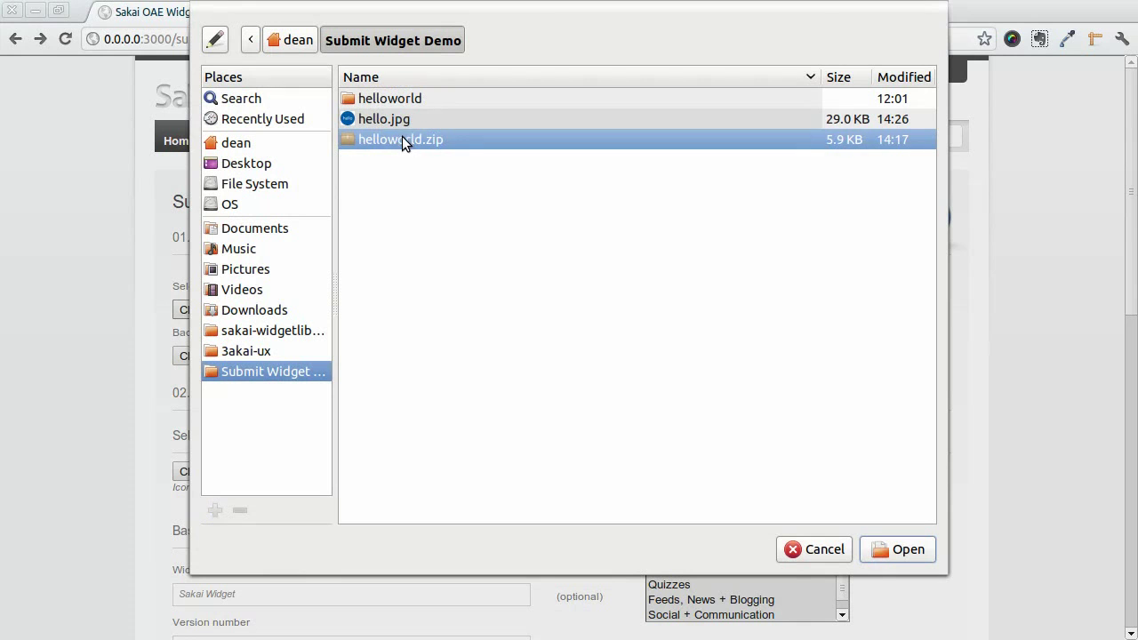
{"action": "left_click", "coordinate": [913, 554]}
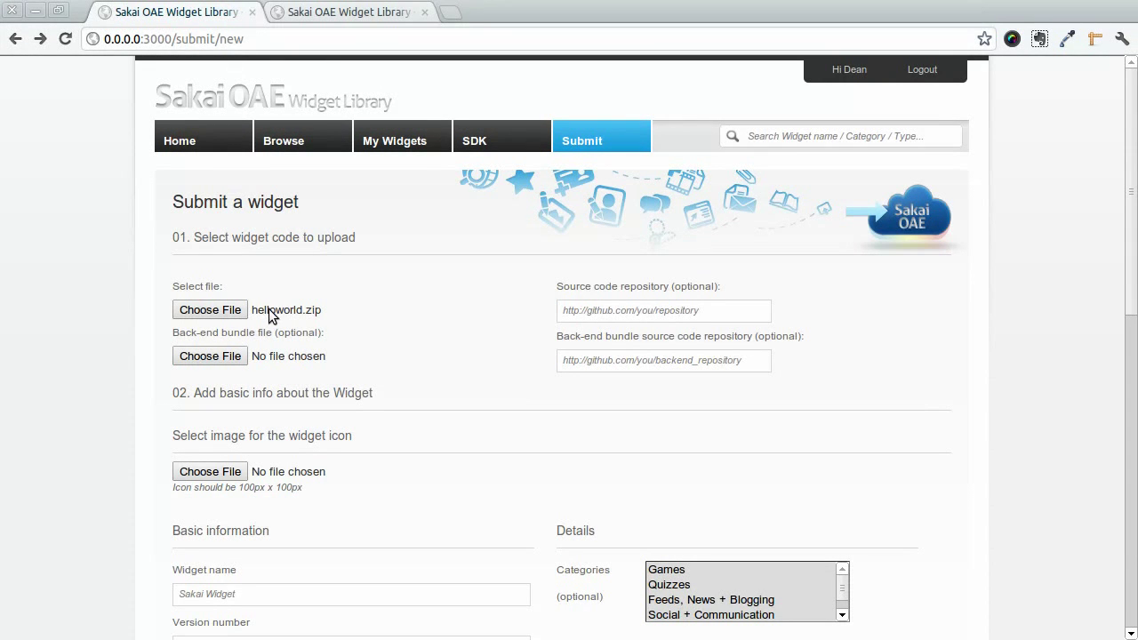
{"action": "left_click", "coordinate": [302, 315]}
{"action": "left_click", "coordinate": [825, 549]}
{"action": "scroll", "coordinate": [383, 396], "scroll_direction": "down", "scroll_amount": 1}
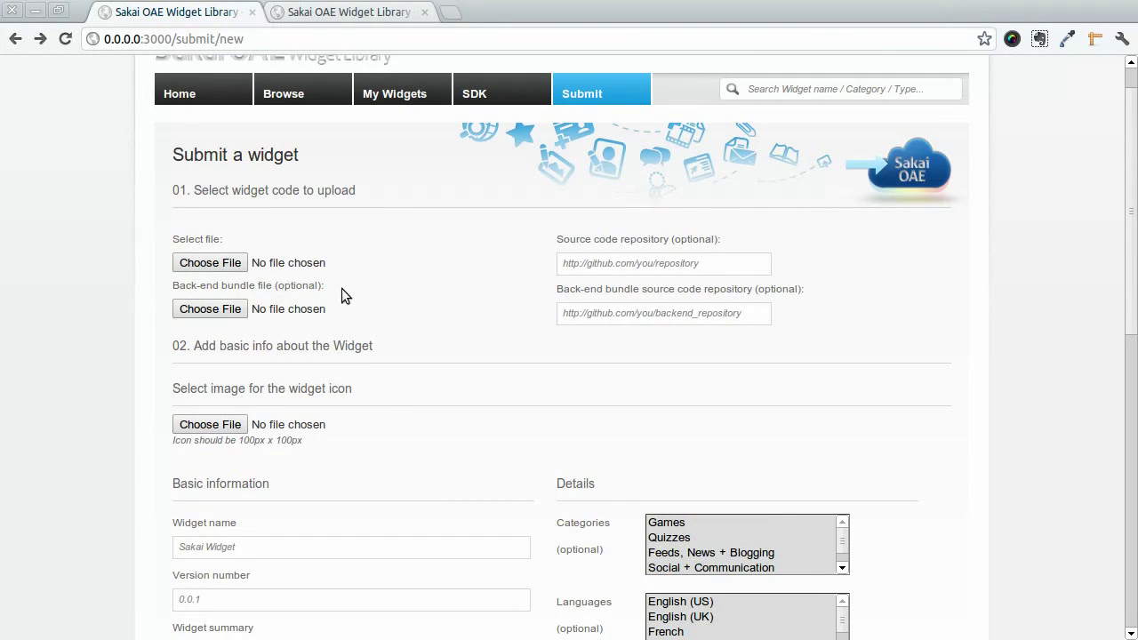
Choose helloworld.zip from the Submit Widget Demo folder as the widget code file to upload.
{"action": "left_click", "coordinate": [222, 263]}
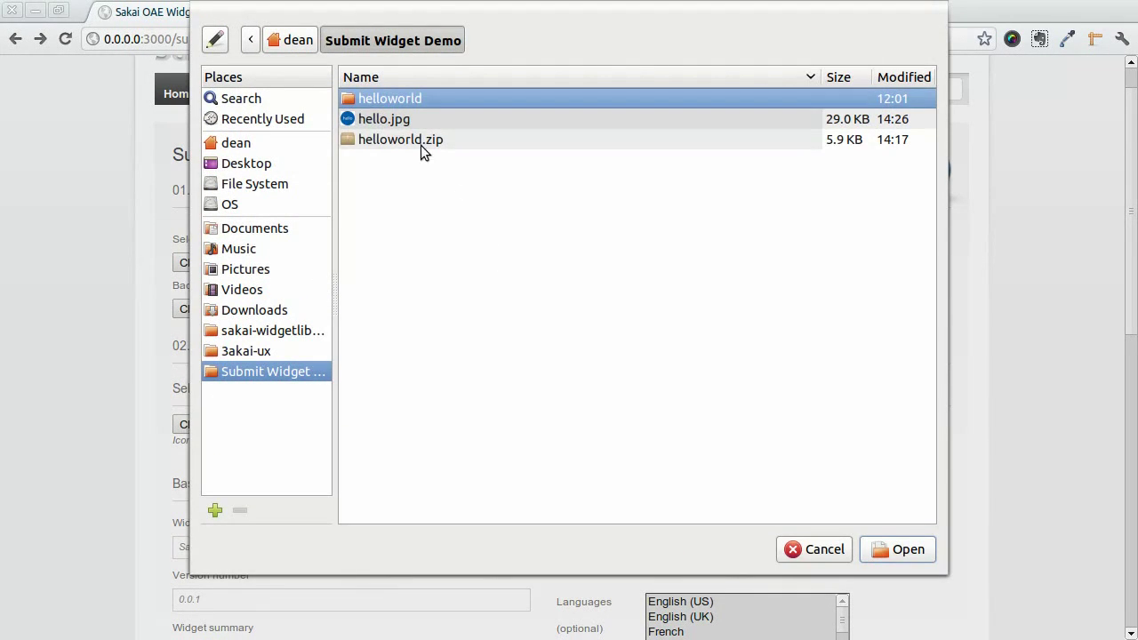
{"action": "left_click", "coordinate": [420, 145]}
{"action": "left_click", "coordinate": [877, 546]}
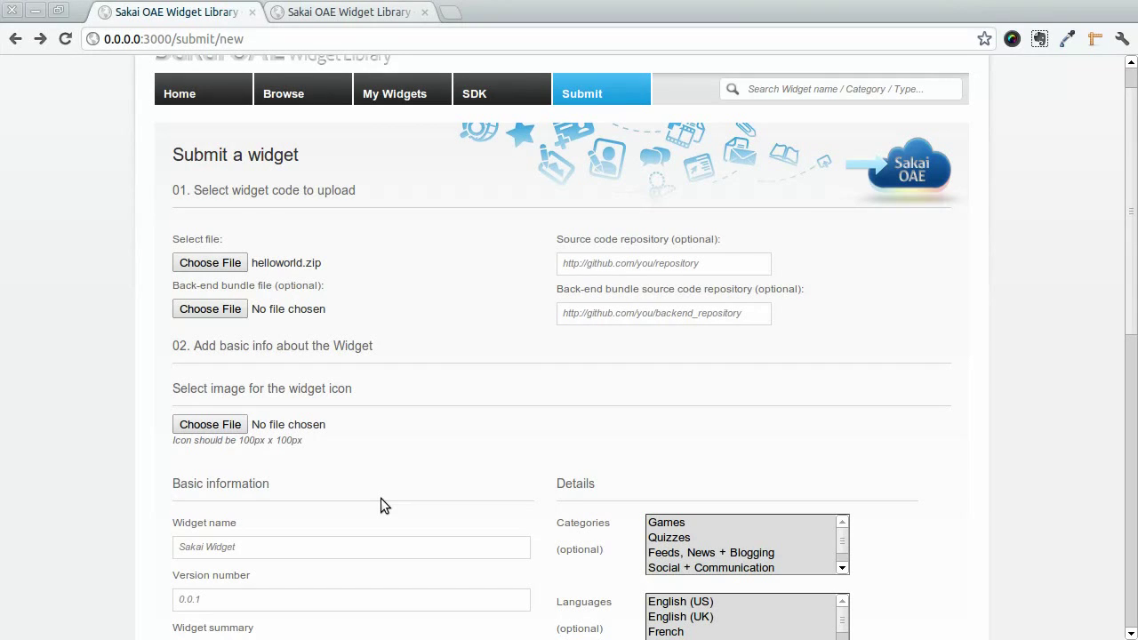
{"action": "left_click", "coordinate": [723, 264]}
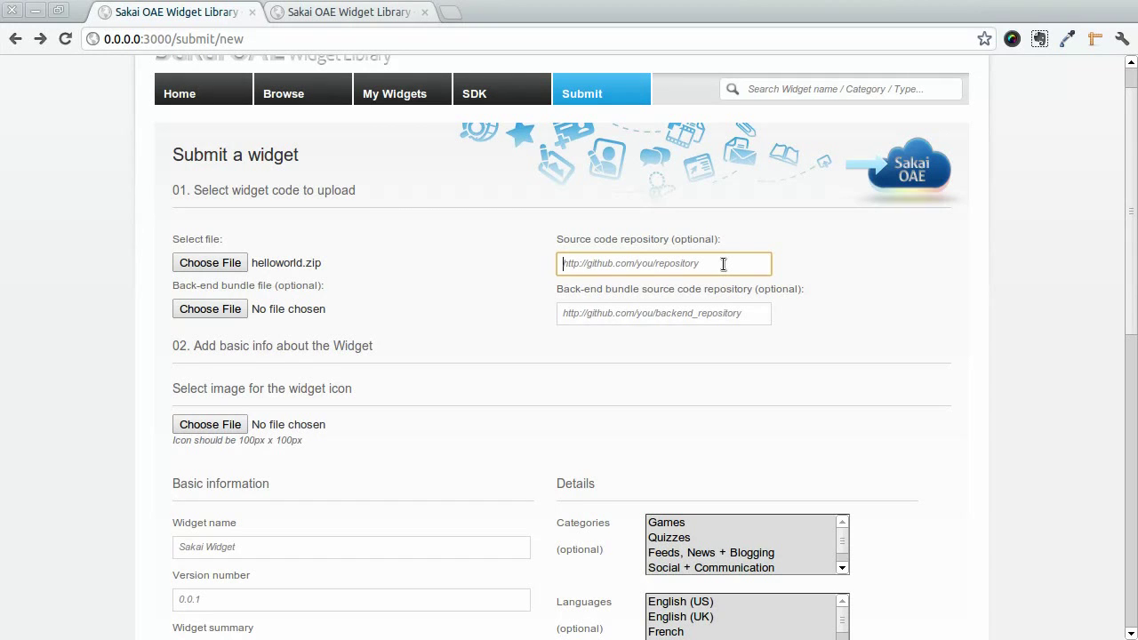
Choose hello.jpg from the Submit Widget Demo folder as the widget icon image.
{"action": "scroll", "coordinate": [510, 417], "scroll_direction": "down", "scroll_amount": 1}
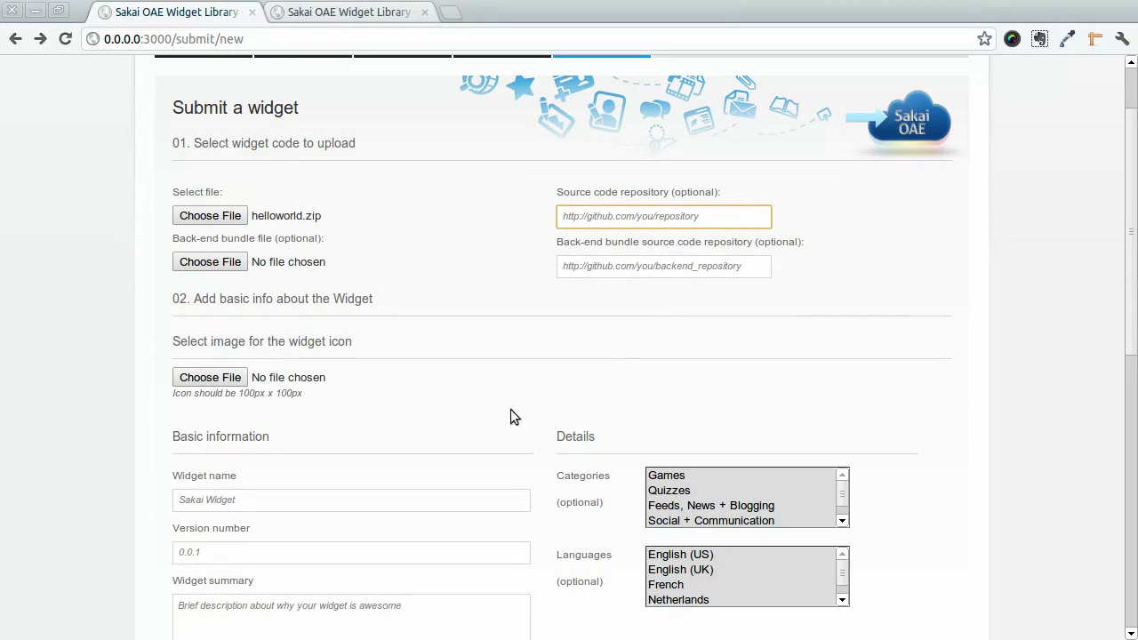
{"action": "left_click", "coordinate": [225, 379]}
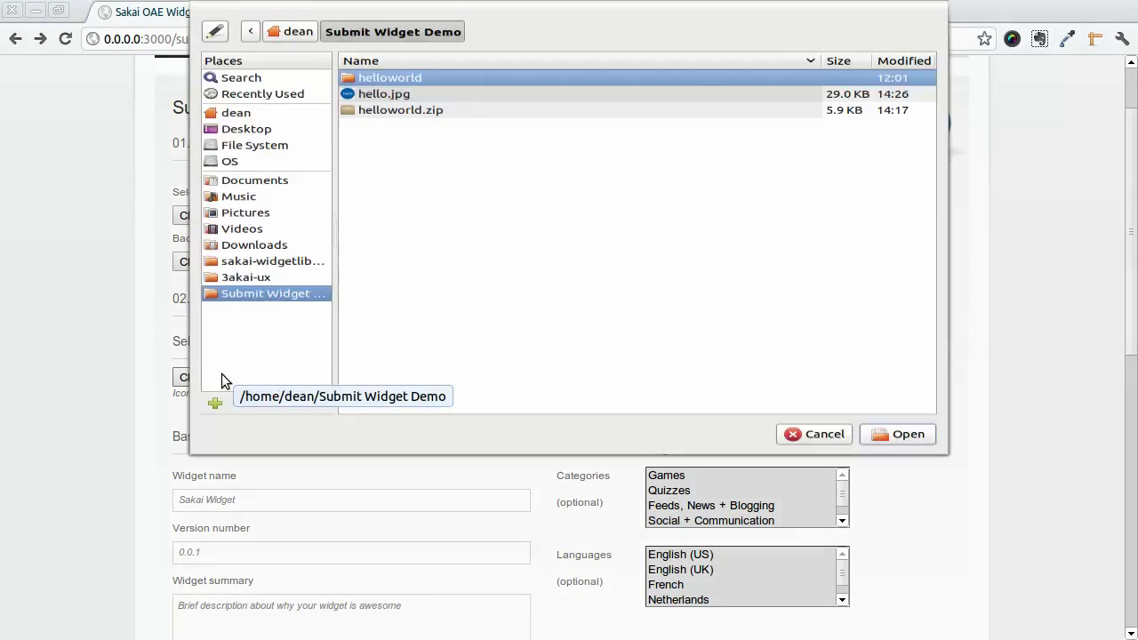
{"action": "left_click", "coordinate": [397, 120]}
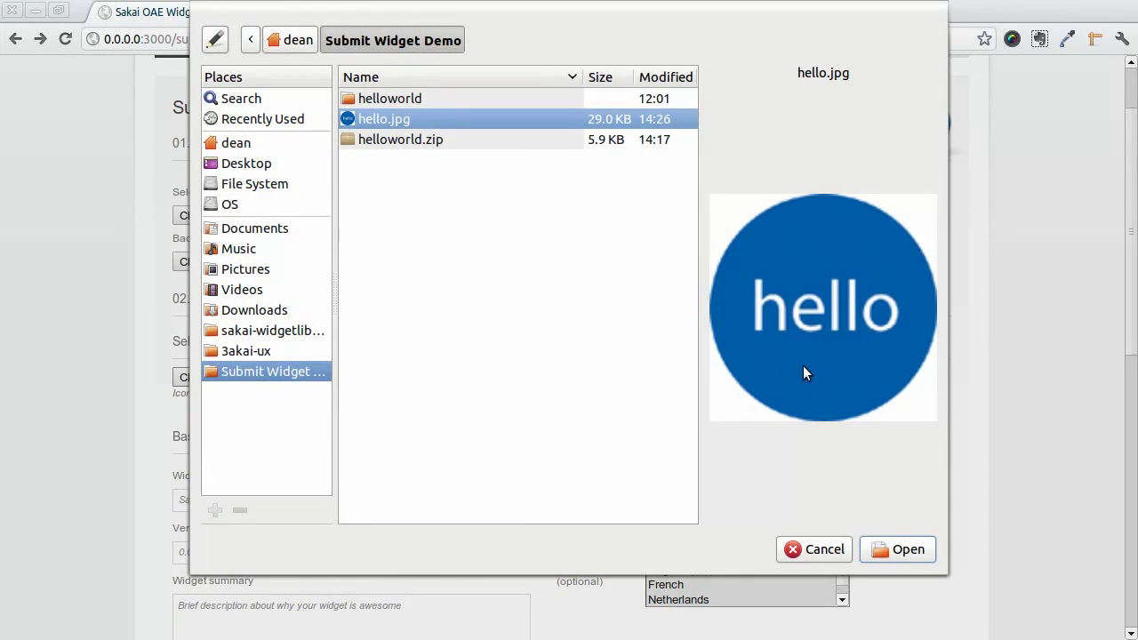
{"action": "left_click", "coordinate": [891, 548]}
Enter "My Hello World" as the widget name in the basic information.
{"action": "scroll", "coordinate": [356, 418], "scroll_direction": "down", "scroll_amount": 2}
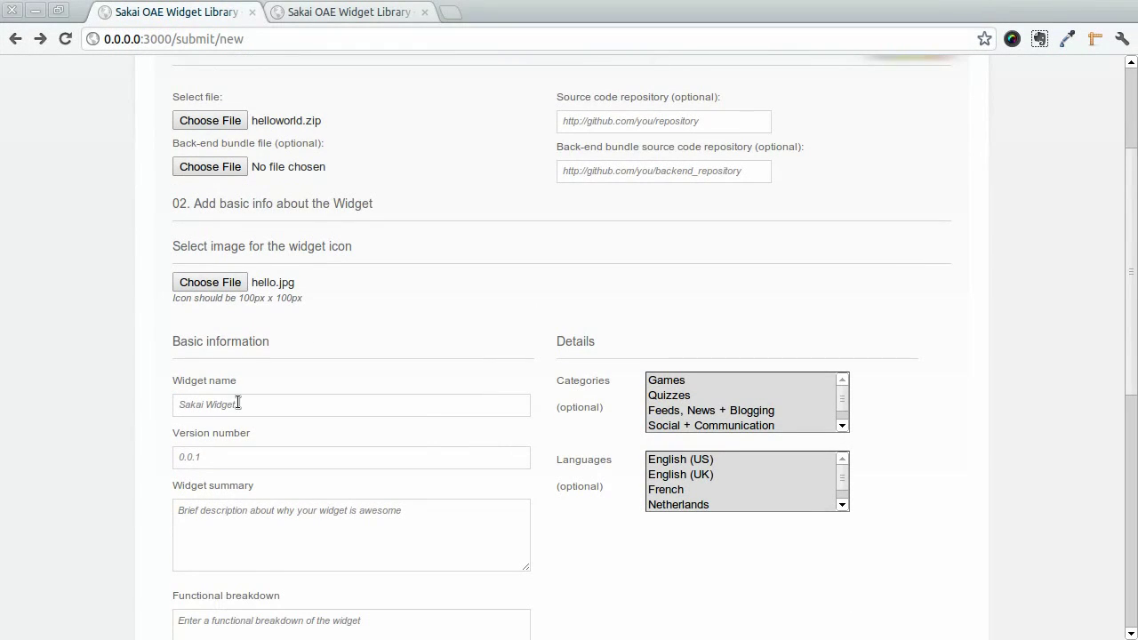
{"action": "left_click", "coordinate": [237, 404]}
{"action": "type", "text": "My"}
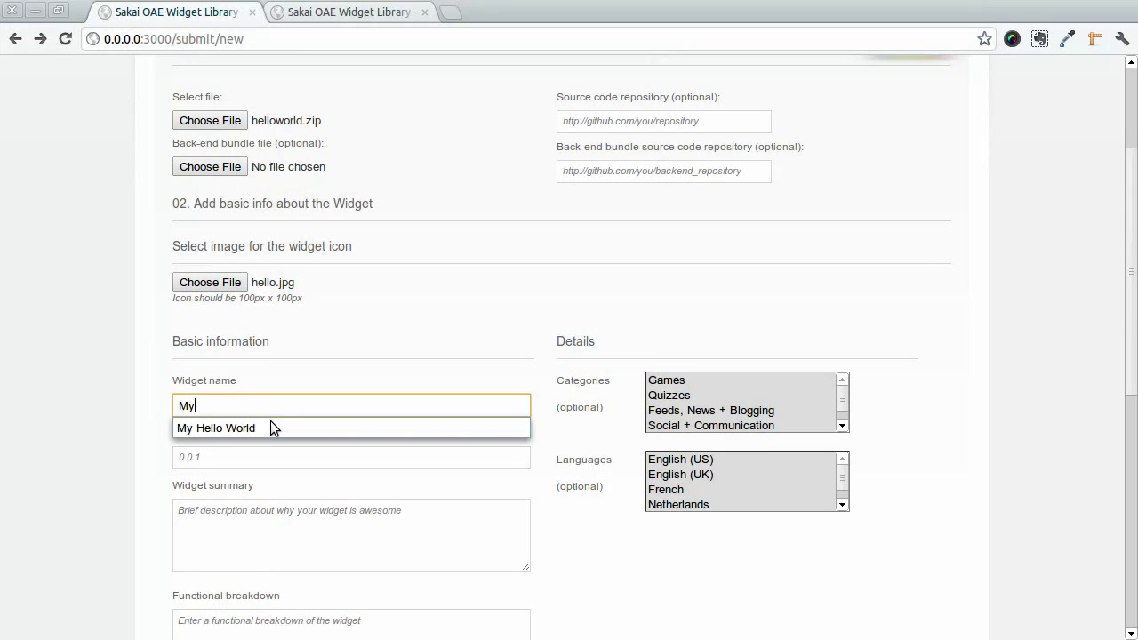
{"action": "left_click", "coordinate": [270, 428]}
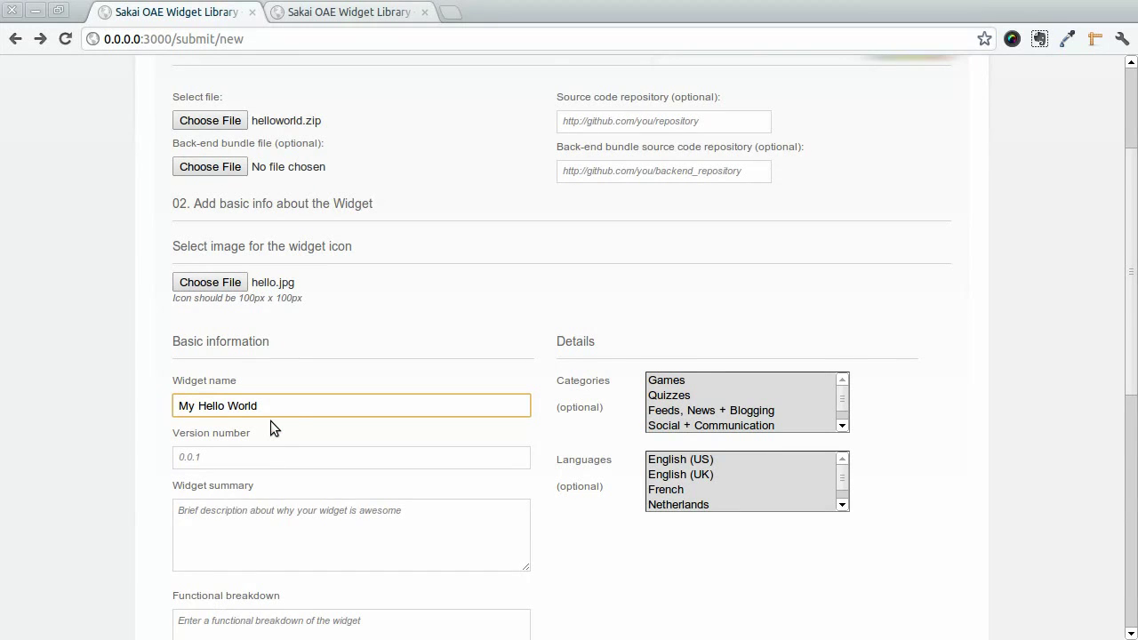
Set the widget's version number to 0.0.1.
{"action": "scroll", "coordinate": [270, 420], "scroll_direction": "down", "scroll_amount": 2}
{"action": "left_click", "coordinate": [209, 358]}
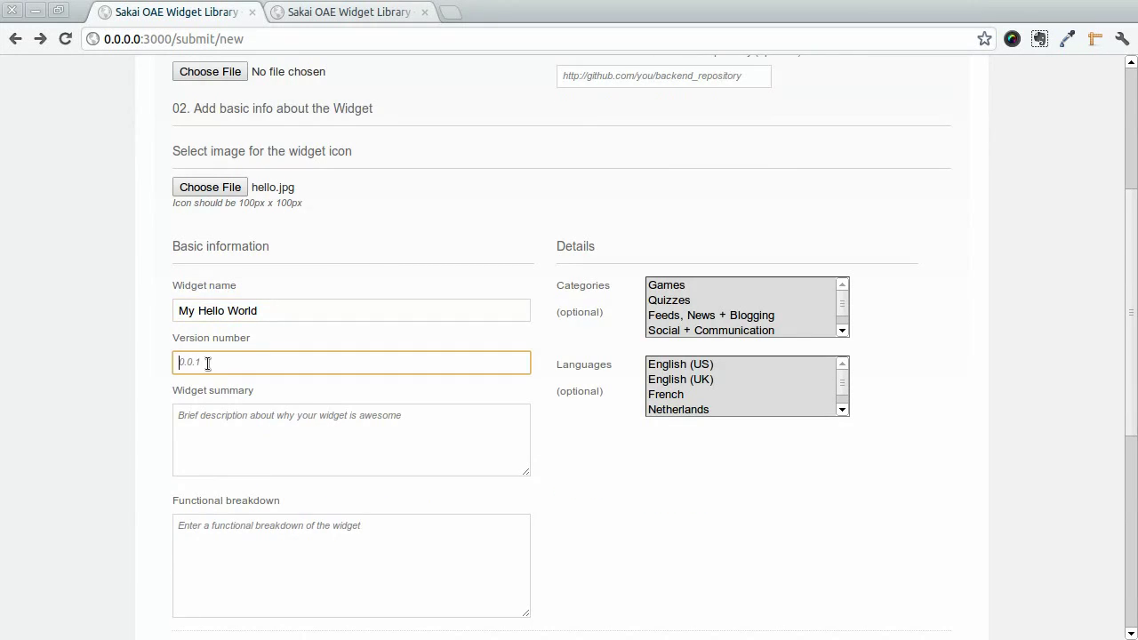
{"action": "type", "text": "0"}
{"action": "key", "text": "Down"}
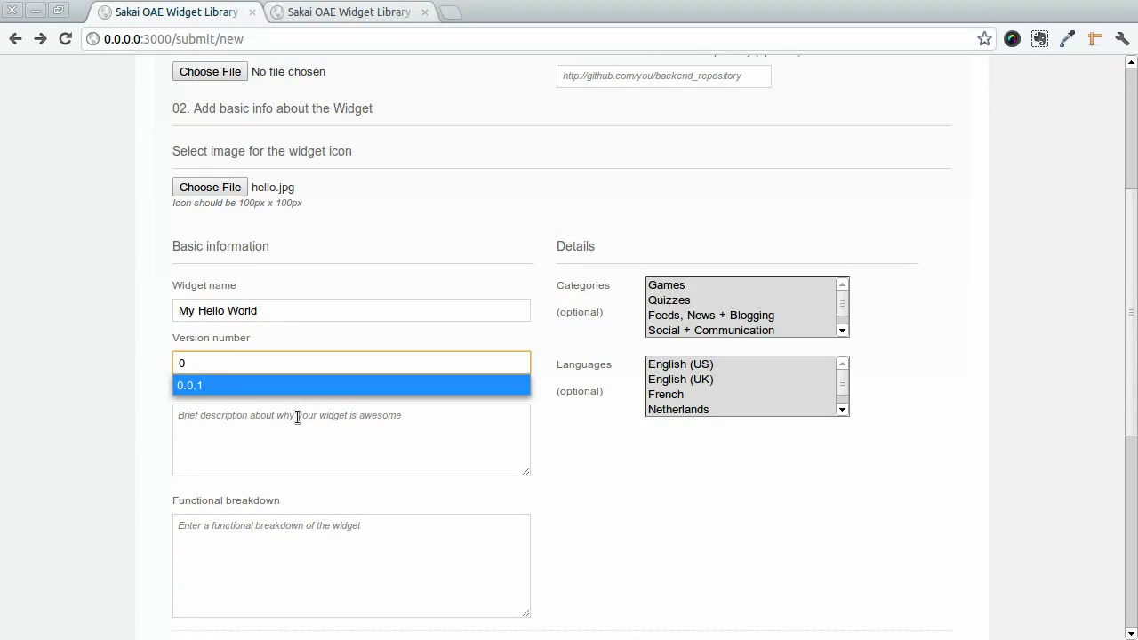
{"action": "key", "text": "Return"}
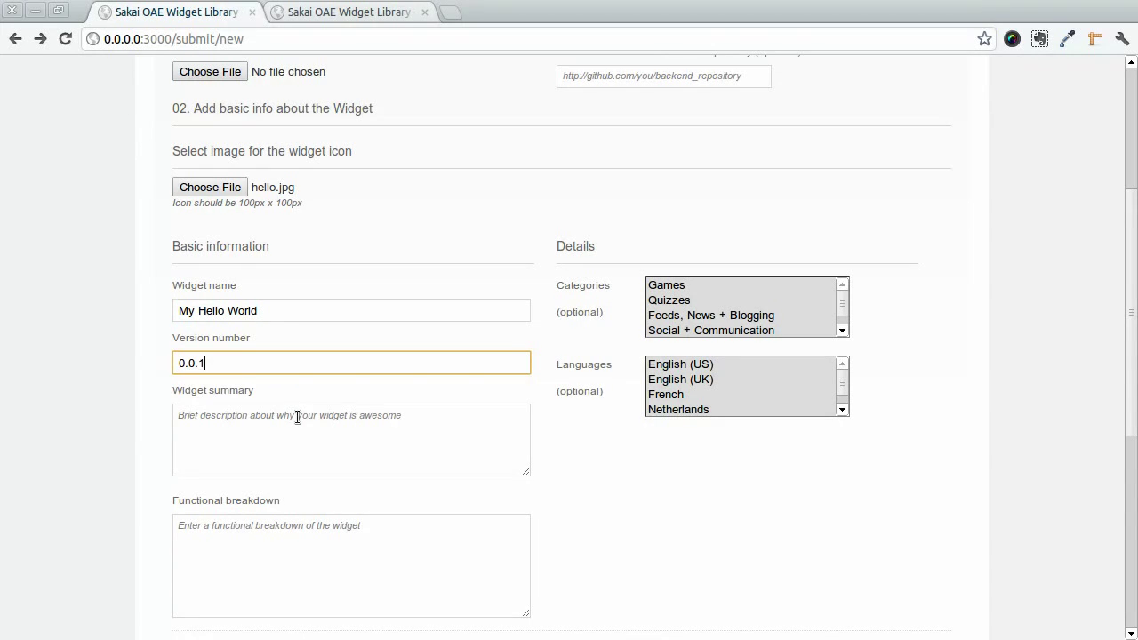
{"action": "key", "text": "BackSpace"}
{"action": "type", "text": "2"}
{"action": "key", "text": "BackSpace"}
{"action": "type", "text": "1"}
Fill in the widget summary with "Displays a friendly greeting to a user.".
{"action": "left_click", "coordinate": [297, 417]}
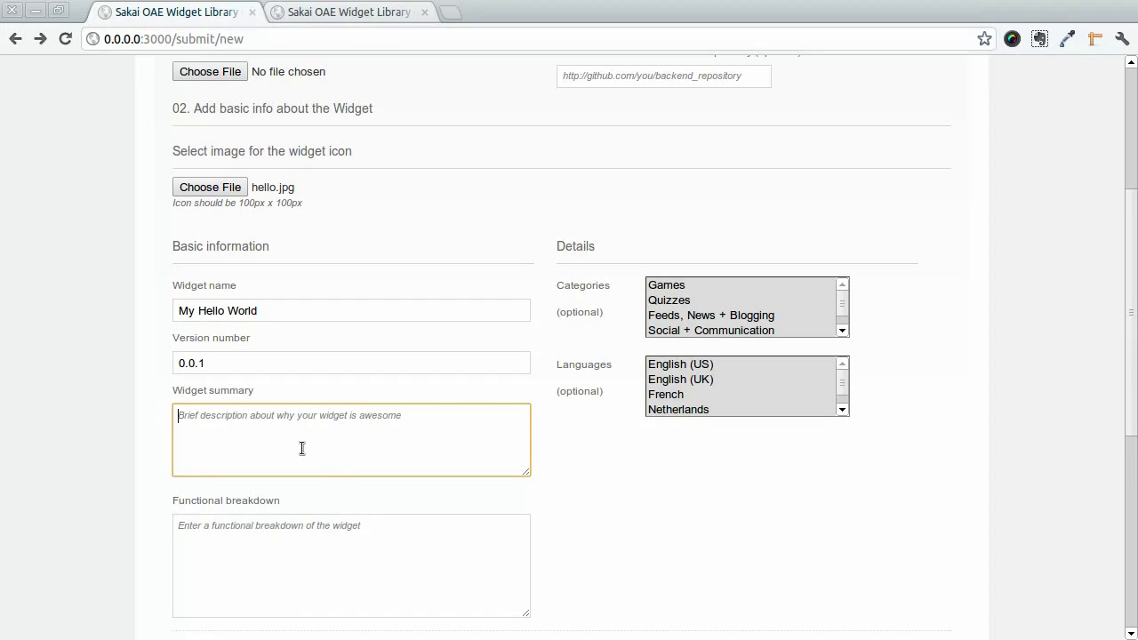
{"action": "type", "text": "D"}
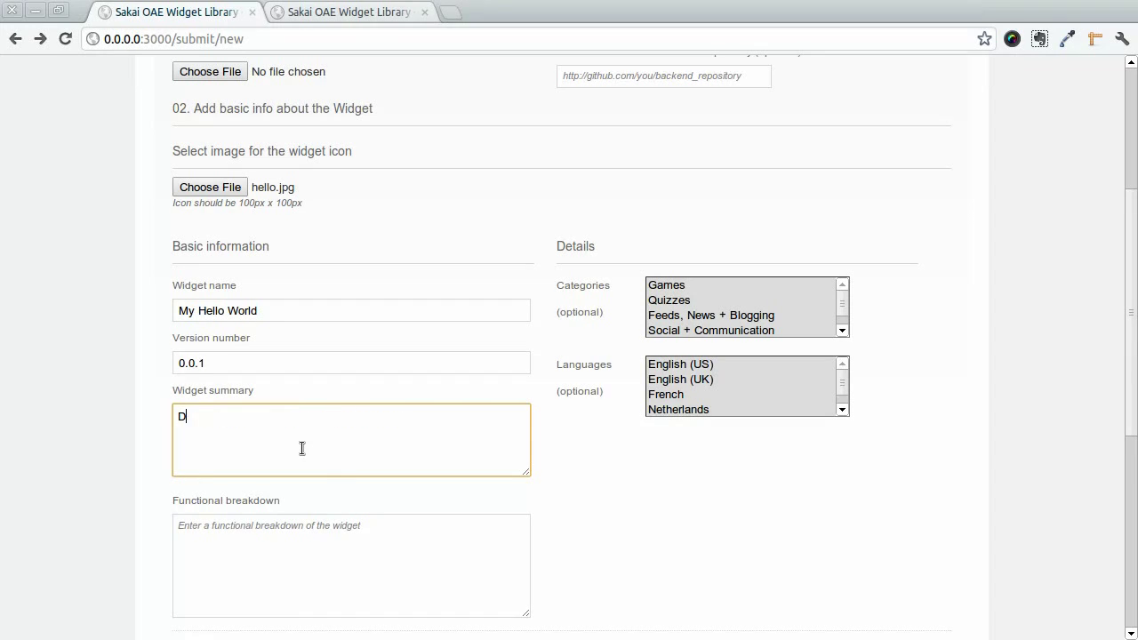
{"action": "type", "text": "isplays a friendly greetin"}
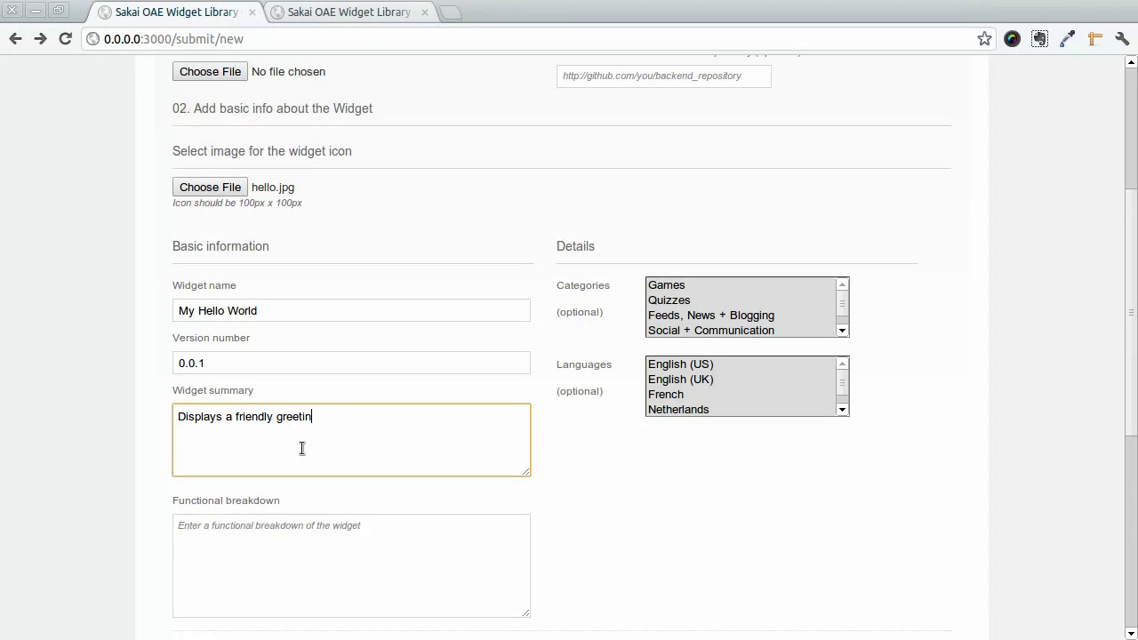
{"action": "type", "text": "g to a user."}
Fill in the functional breakdown with "Users can change the color in the settings panel. Appends user's name to a string.".
{"action": "left_click", "coordinate": [263, 546]}
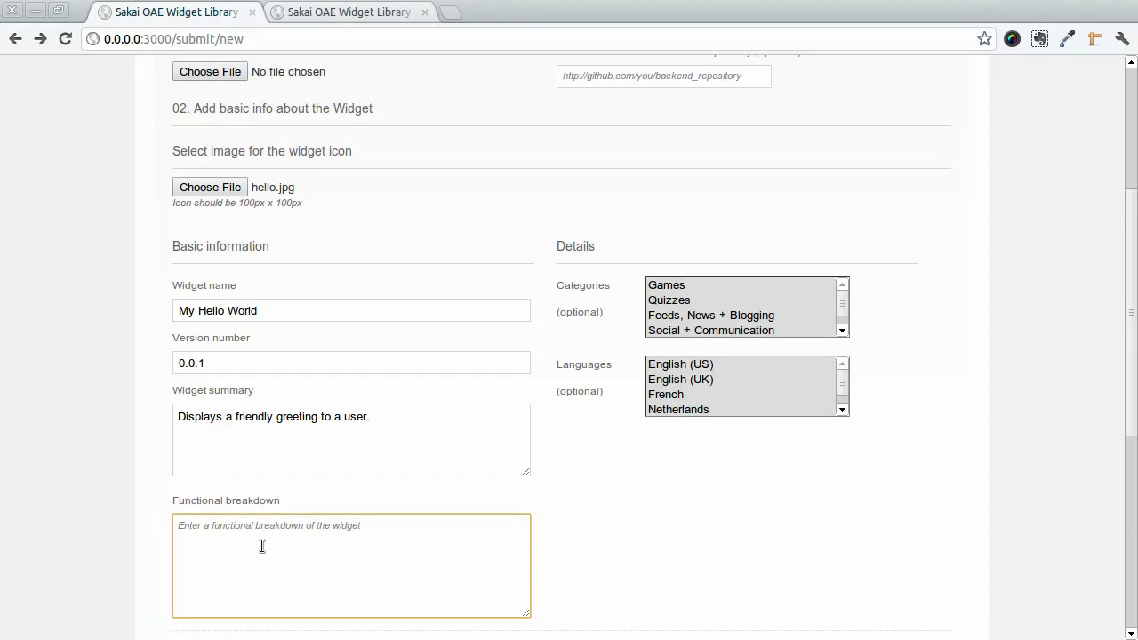
{"action": "type", "text": "Users can "}
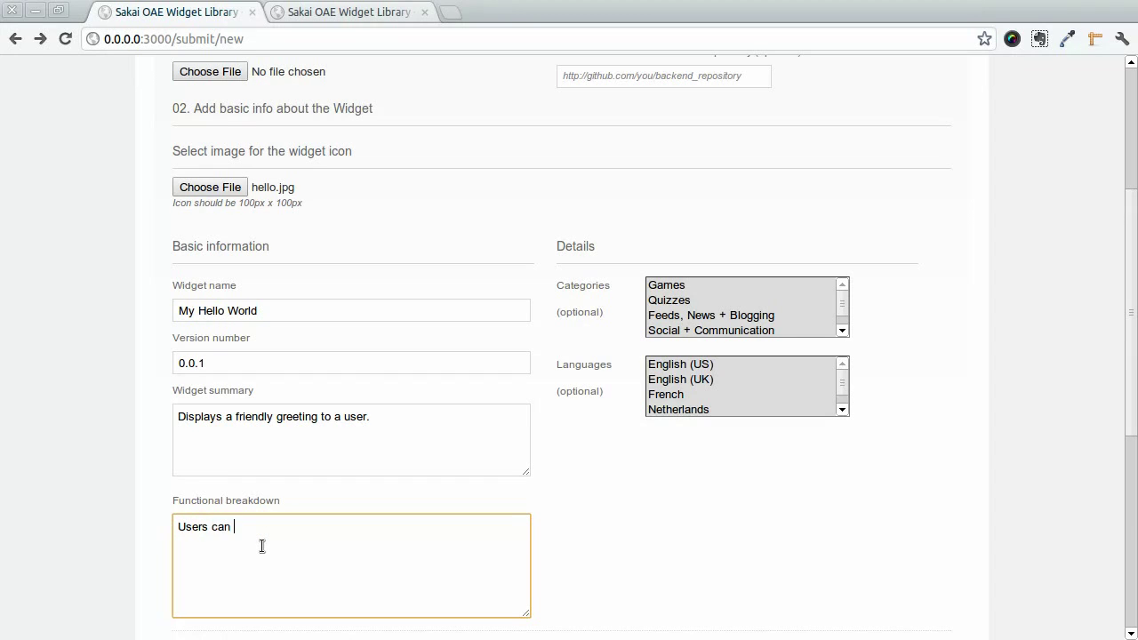
{"action": "type", "text": "change the color in the settings pa"}
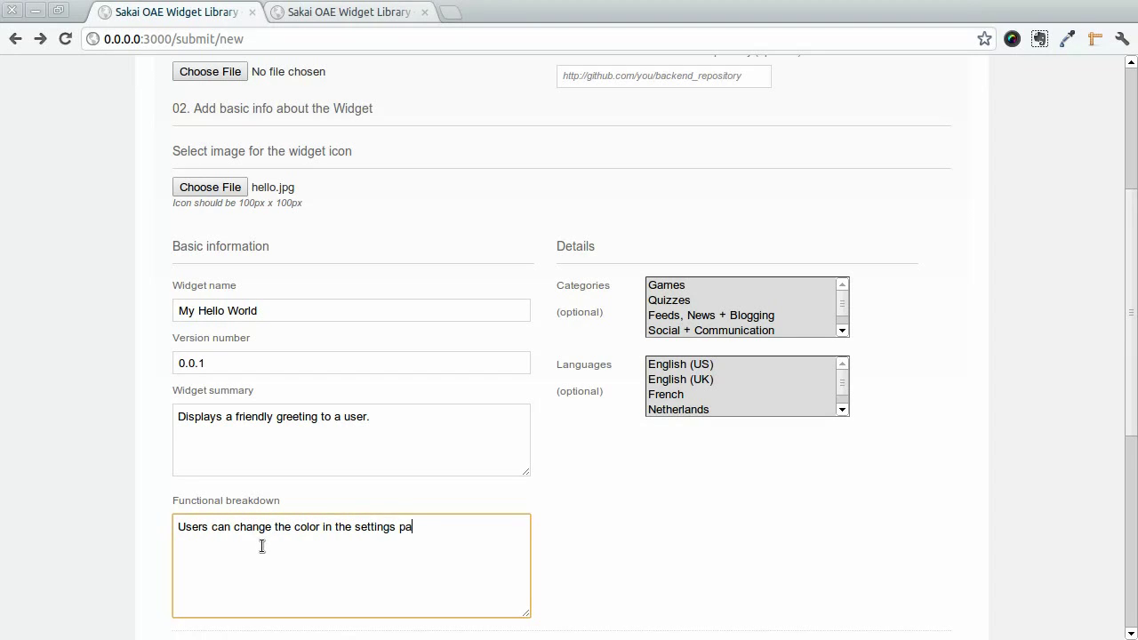
{"action": "type", "text": "nel."}
{"action": "type", "text": "Appends user's name"}
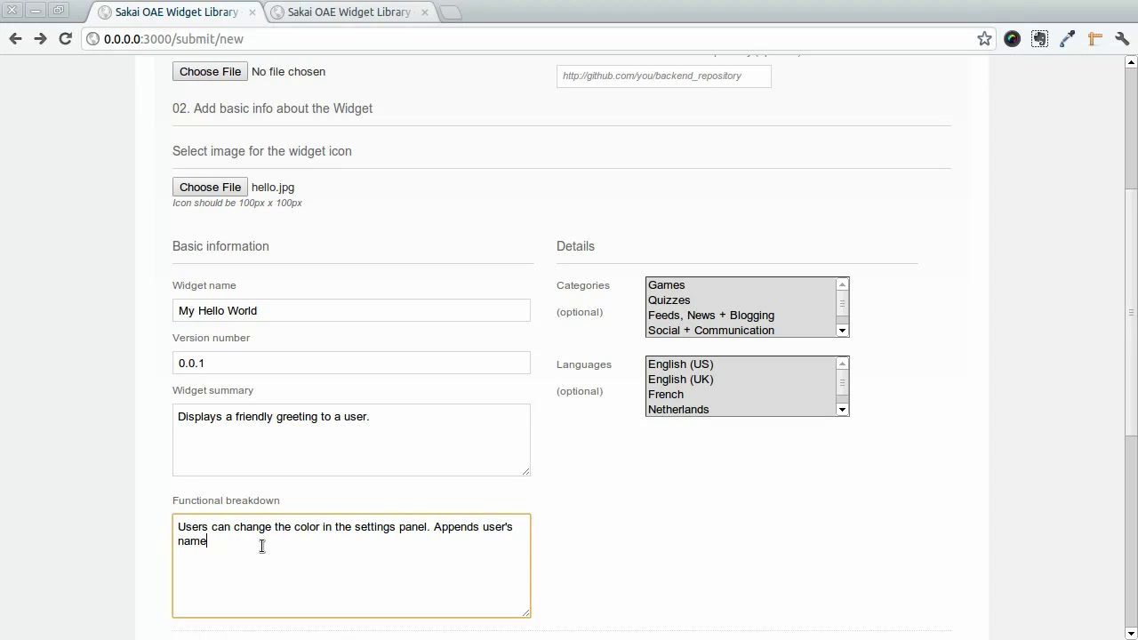
{"action": "type", "text": " to a string."}
Look over the optional screenshot uploads and assign the widget to the Other category.
{"action": "scroll", "coordinate": [262, 545], "scroll_direction": "down", "scroll_amount": 4}
{"action": "scroll", "coordinate": [406, 473], "scroll_direction": "down", "scroll_amount": 5}
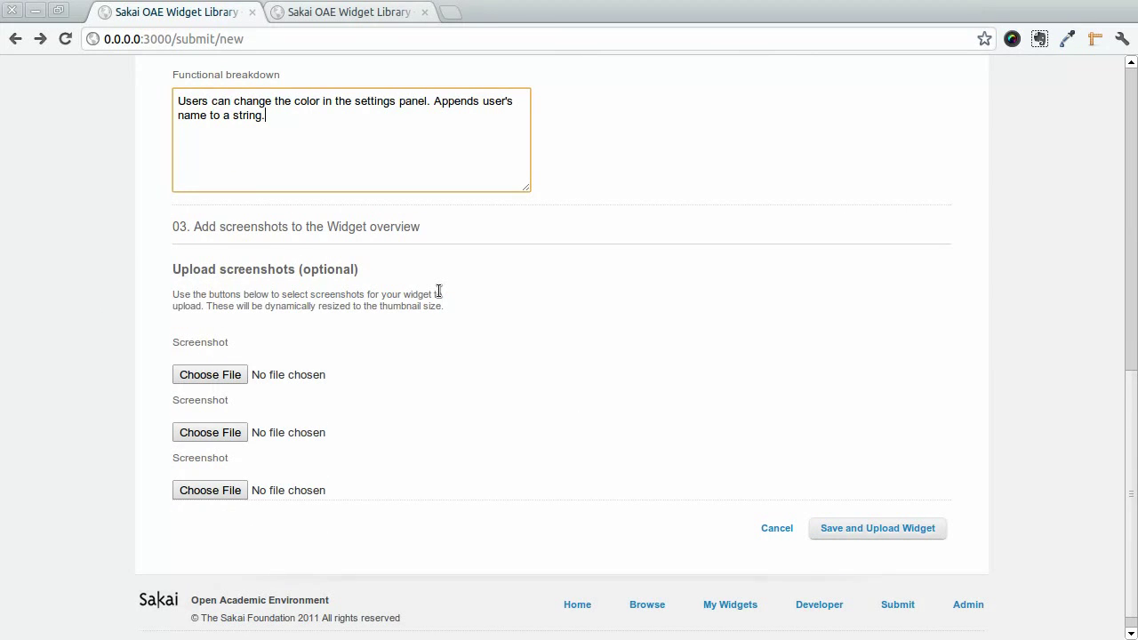
{"action": "scroll", "coordinate": [438, 292], "scroll_direction": "up", "scroll_amount": 7}
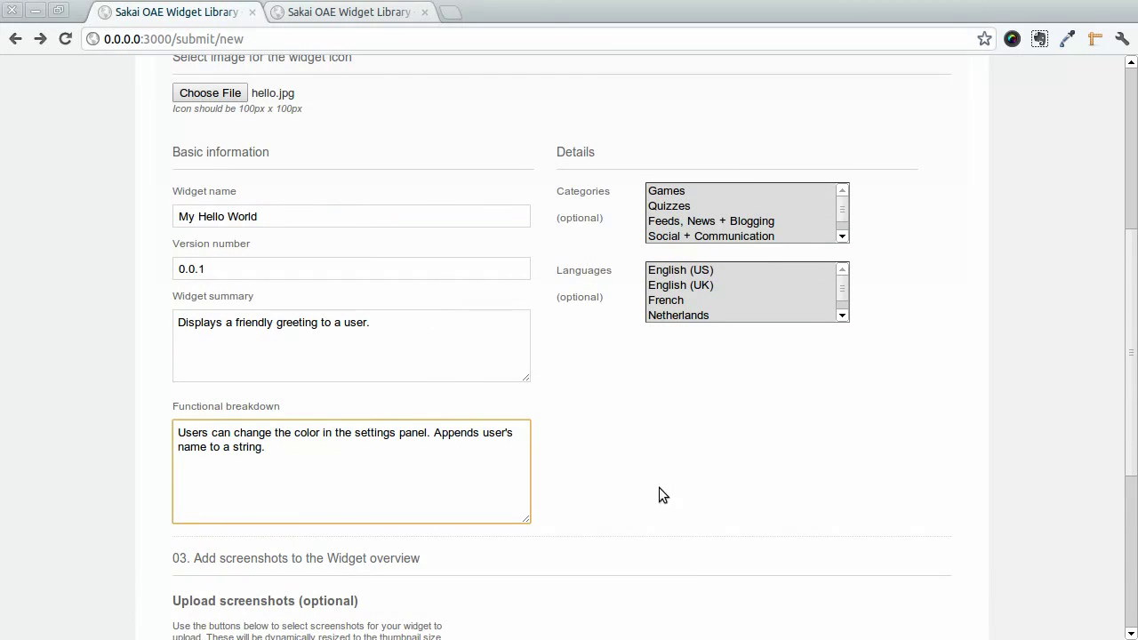
{"action": "left_click_drag", "start_coordinate": [847, 213], "coordinate": [842, 228]}
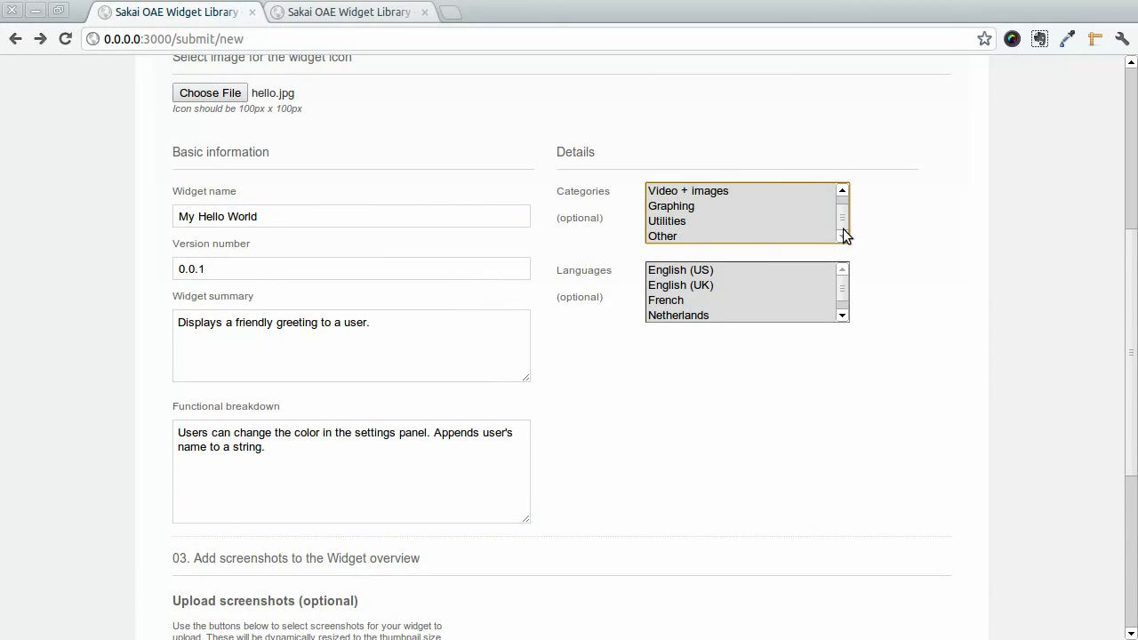
{"action": "left_click", "coordinate": [773, 235]}
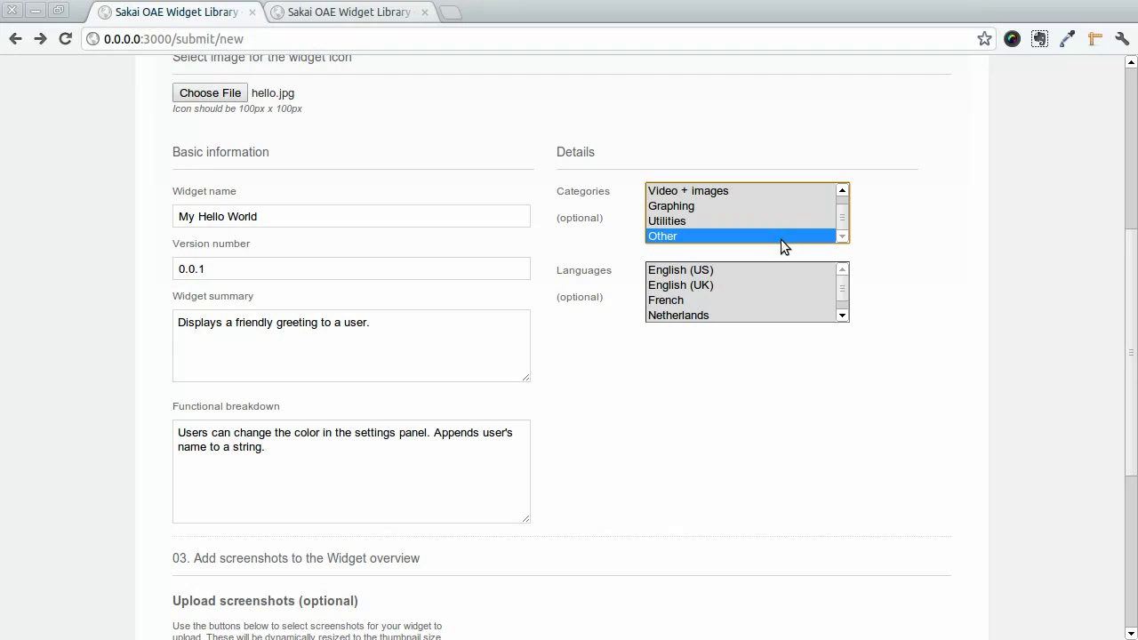
Adjust the widget's language selection so that only Netherlands is selected.
{"action": "left_click_drag", "start_coordinate": [704, 284], "coordinate": [678, 307]}
{"action": "left_click", "coordinate": [678, 305], "text": "ctrl"}
{"action": "left_click", "coordinate": [679, 285], "text": "ctrl"}
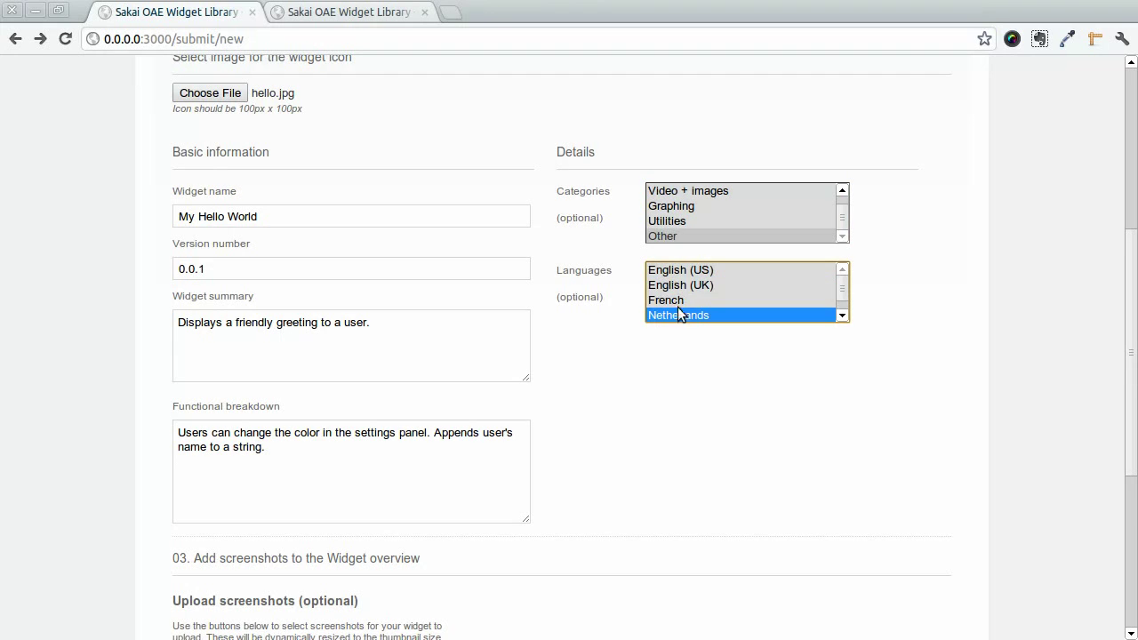
Set English (US) as the only widget language and submit the completed widget form.
{"action": "left_click", "coordinate": [678, 315], "text": "ctrl"}
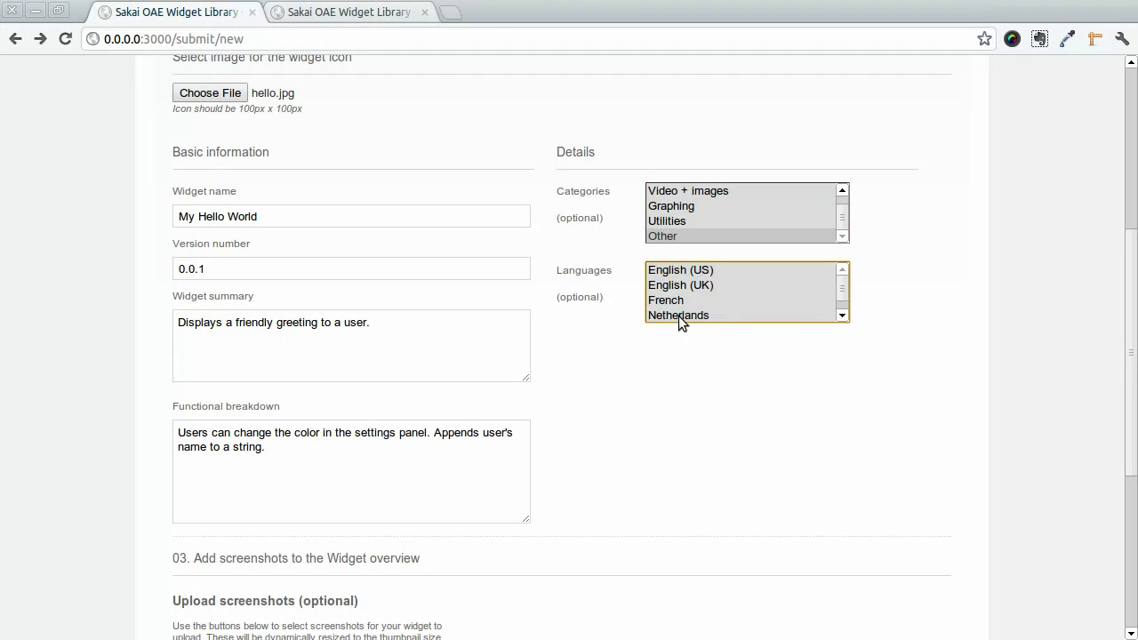
{"action": "left_click", "coordinate": [699, 269]}
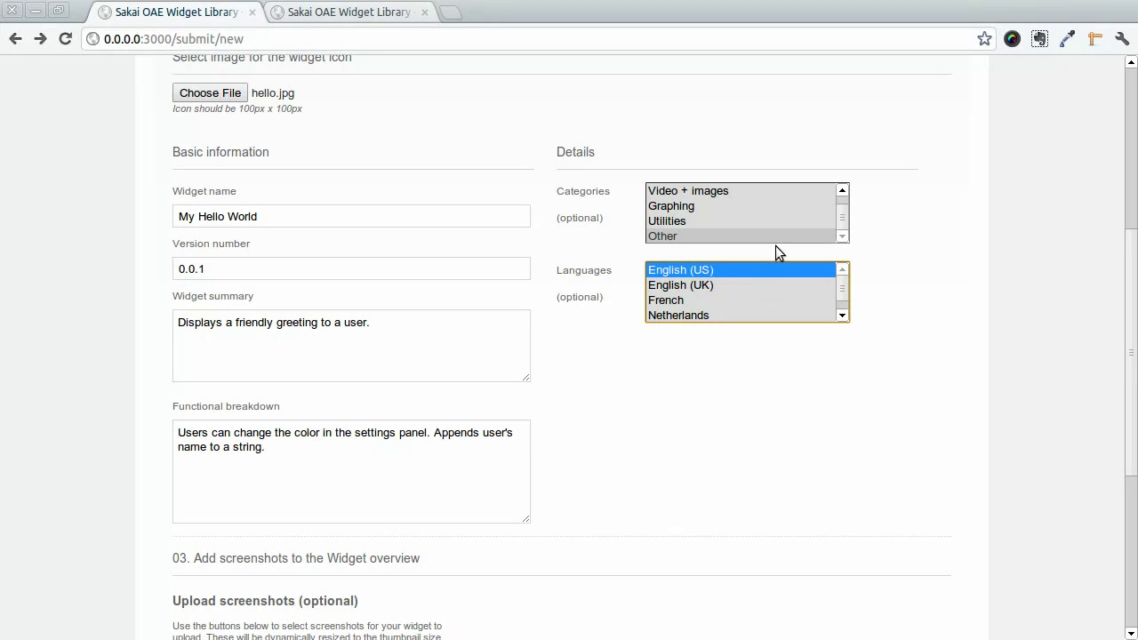
{"action": "scroll", "coordinate": [802, 265], "scroll_direction": "down", "scroll_amount": 3}
{"action": "scroll", "coordinate": [803, 265], "scroll_direction": "up", "scroll_amount": 4}
{"action": "scroll", "coordinate": [896, 247], "scroll_direction": "up", "scroll_amount": 7}
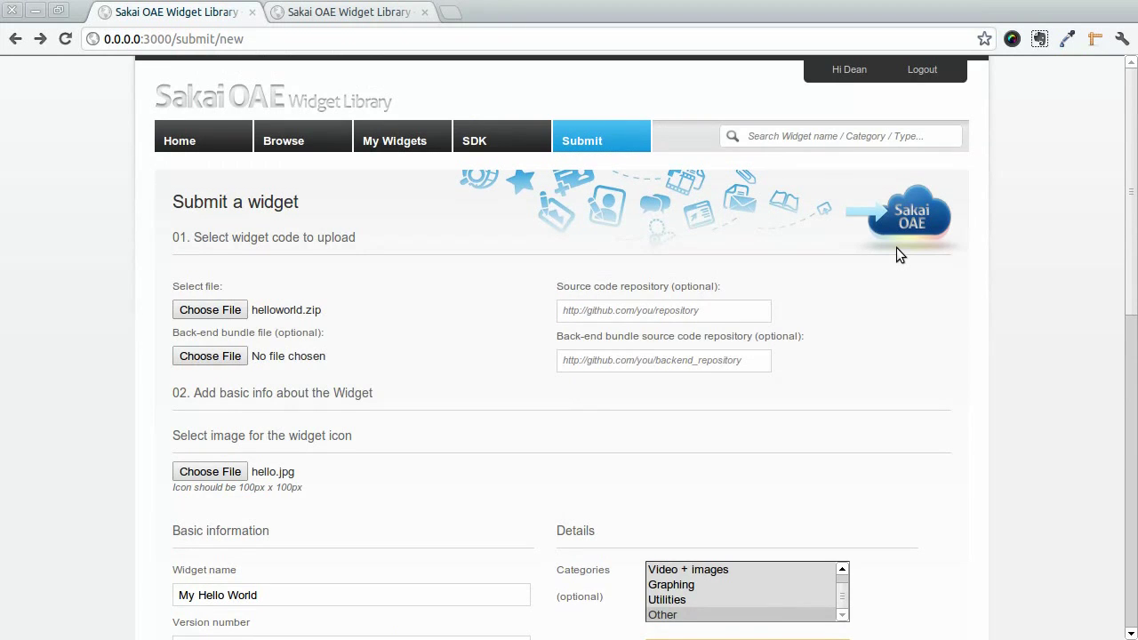
{"action": "scroll", "coordinate": [896, 247], "scroll_direction": "down", "scroll_amount": 12}
{"action": "left_click", "coordinate": [888, 506]}
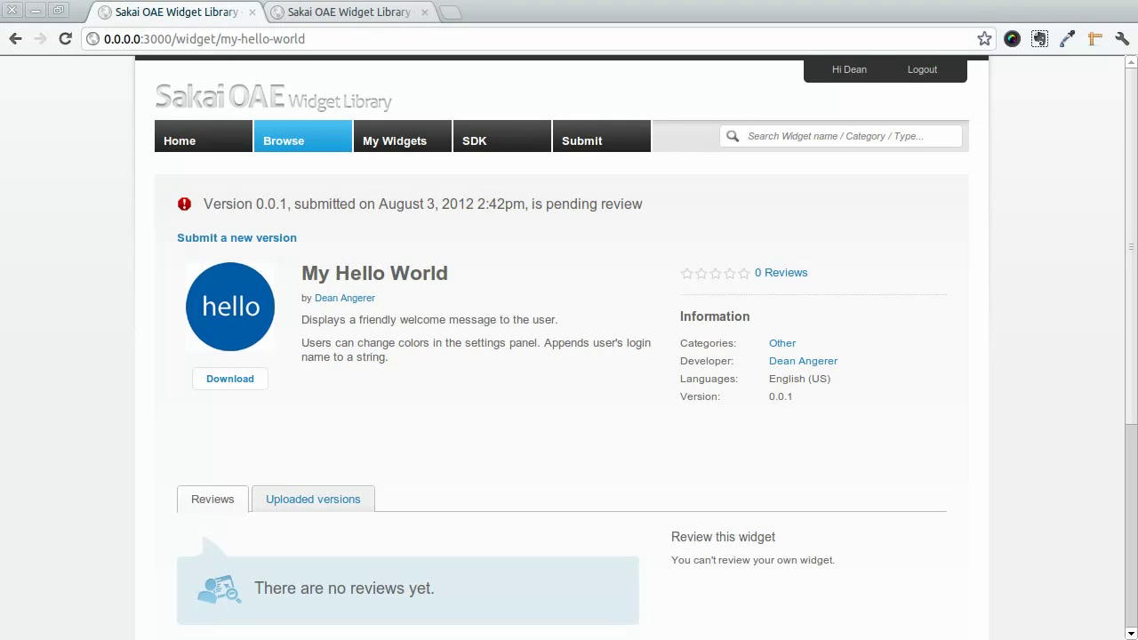
Check the review status notice of the submitted widget and open My Hello World from the admin list of widgets to review.
{"action": "left_click_drag", "start_coordinate": [205, 205], "coordinate": [638, 193]}
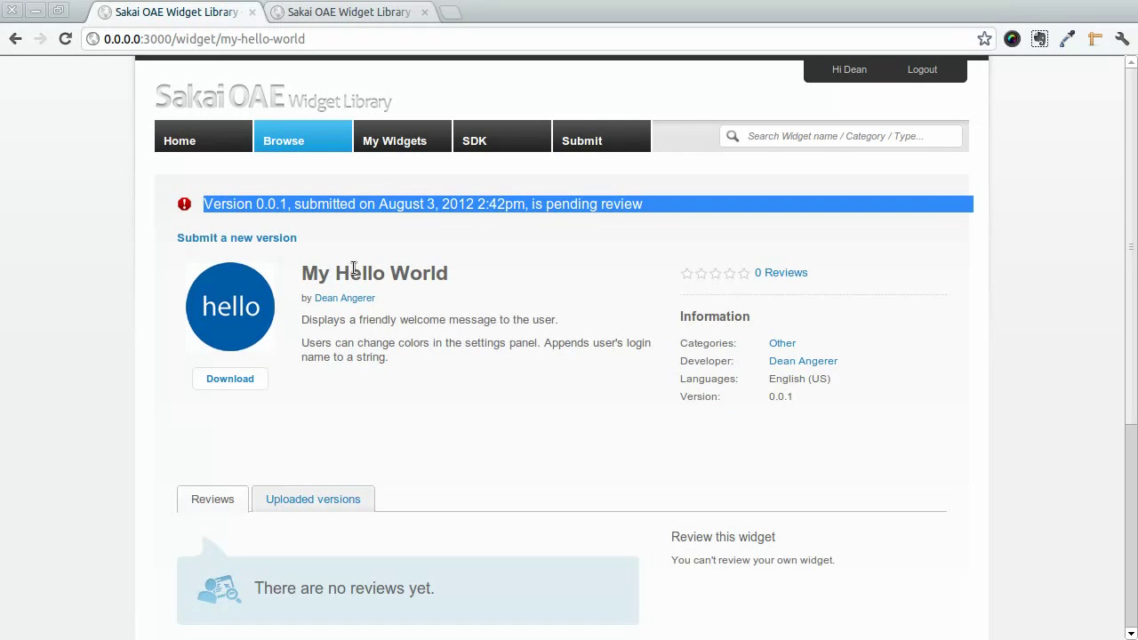
{"action": "left_click", "coordinate": [373, 246]}
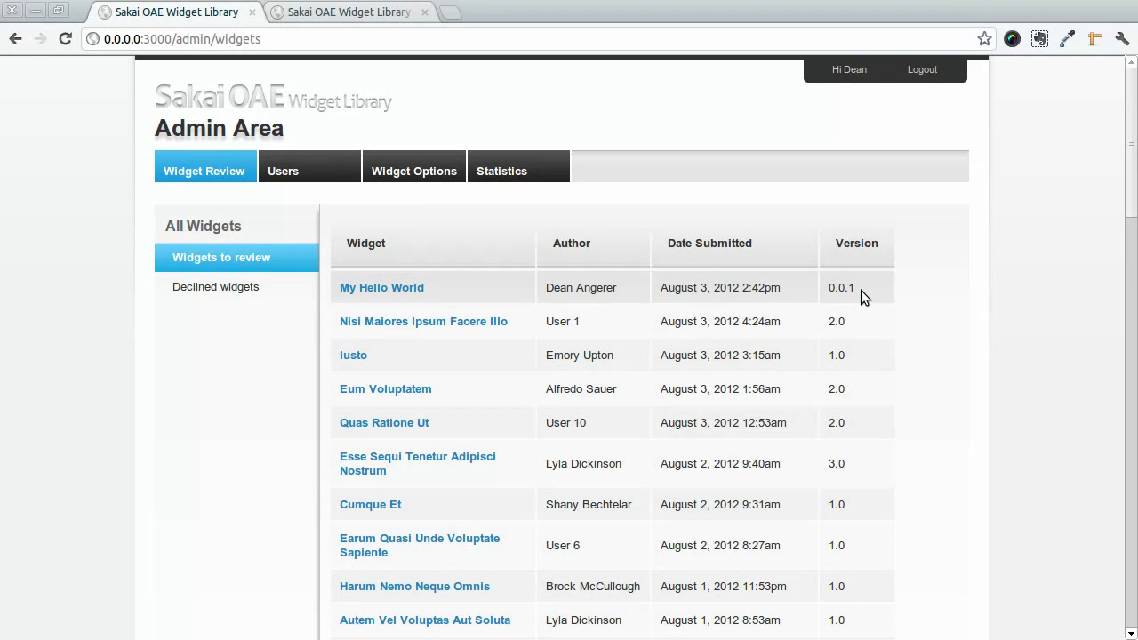
{"action": "left_click", "coordinate": [414, 289]}
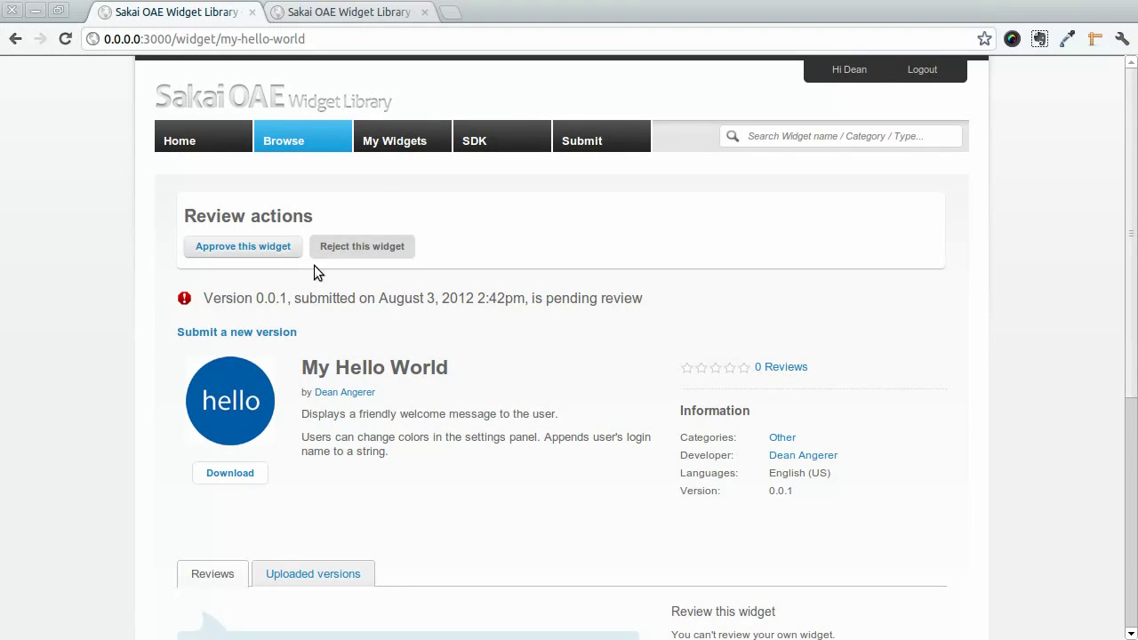
Reject the My Hello World widget with the reason "We already have a hello world widget!".
{"action": "left_click", "coordinate": [262, 248]}
{"action": "scroll", "coordinate": [349, 313], "scroll_direction": "down", "scroll_amount": 1}
{"action": "left_click", "coordinate": [376, 248]}
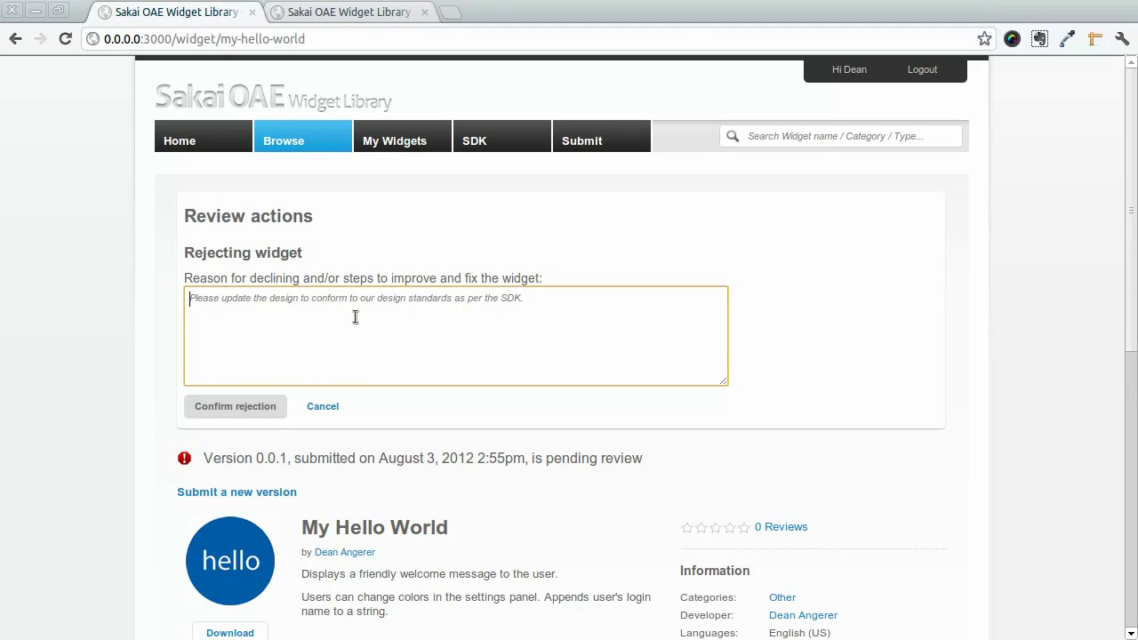
{"action": "scroll", "coordinate": [363, 283], "scroll_direction": "up", "scroll_amount": 1}
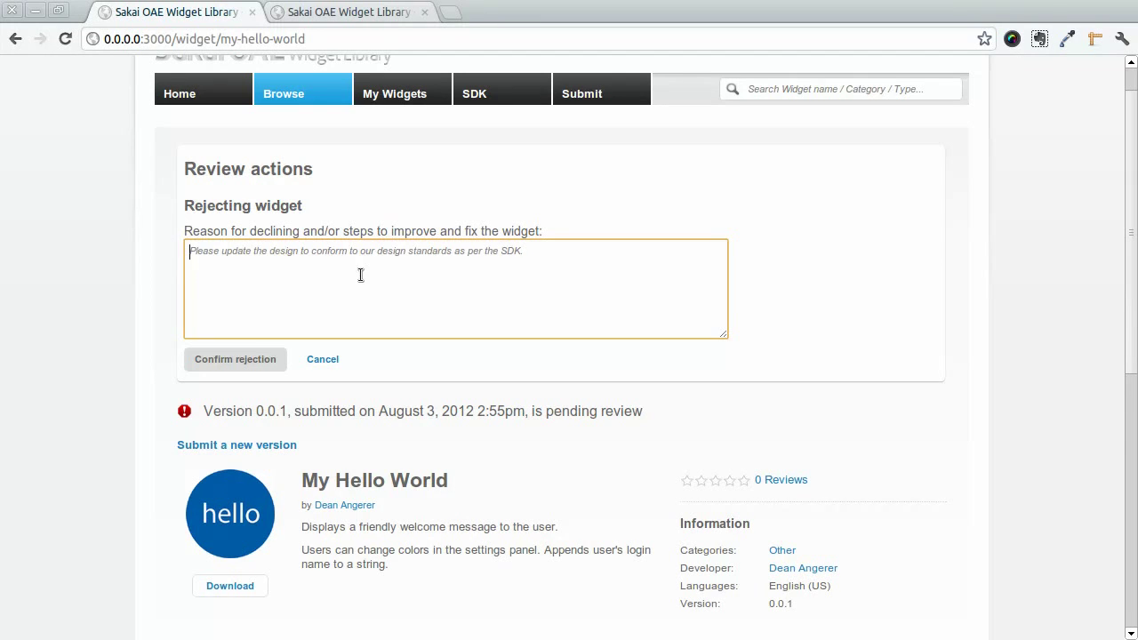
{"action": "type", "text": "We alre"}
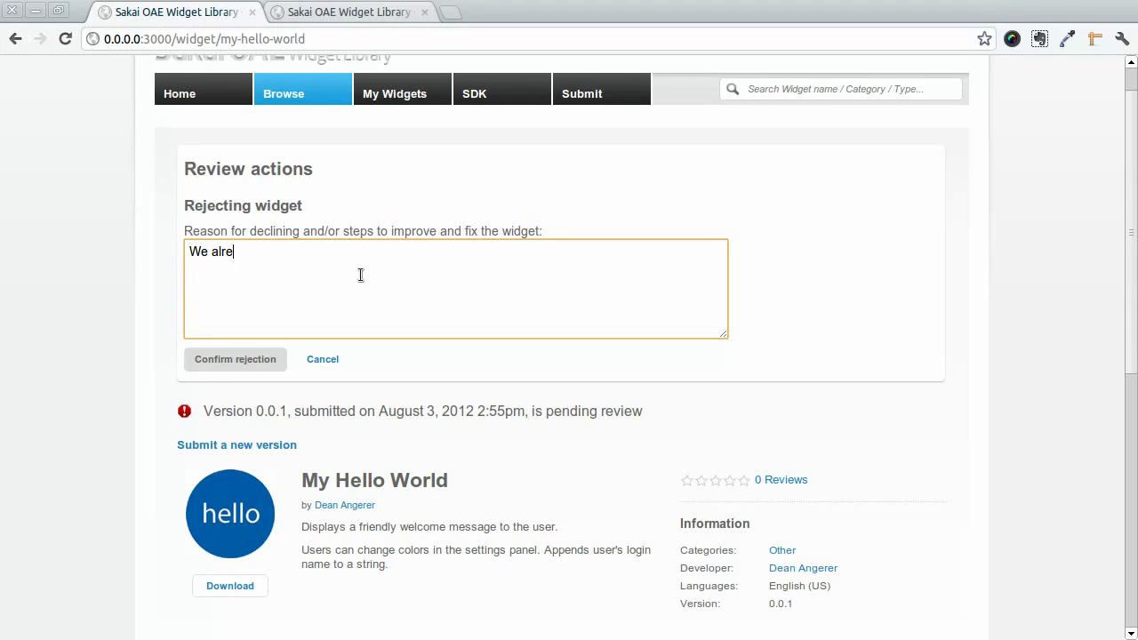
{"action": "type", "text": "ady have a hello world widget!"}
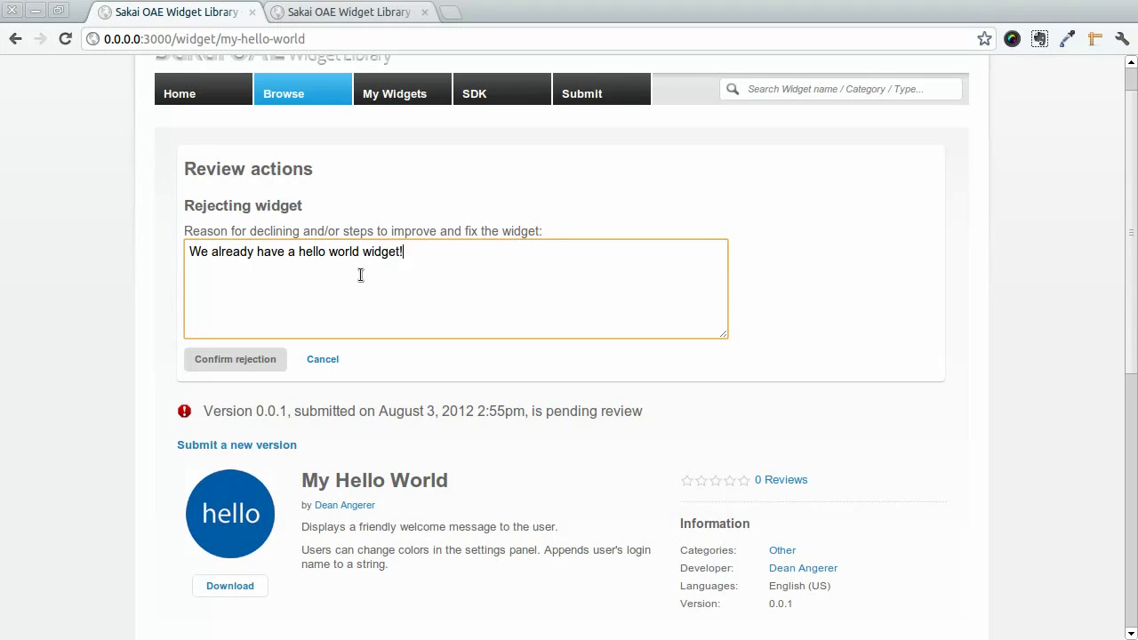
{"action": "left_click", "coordinate": [245, 363]}
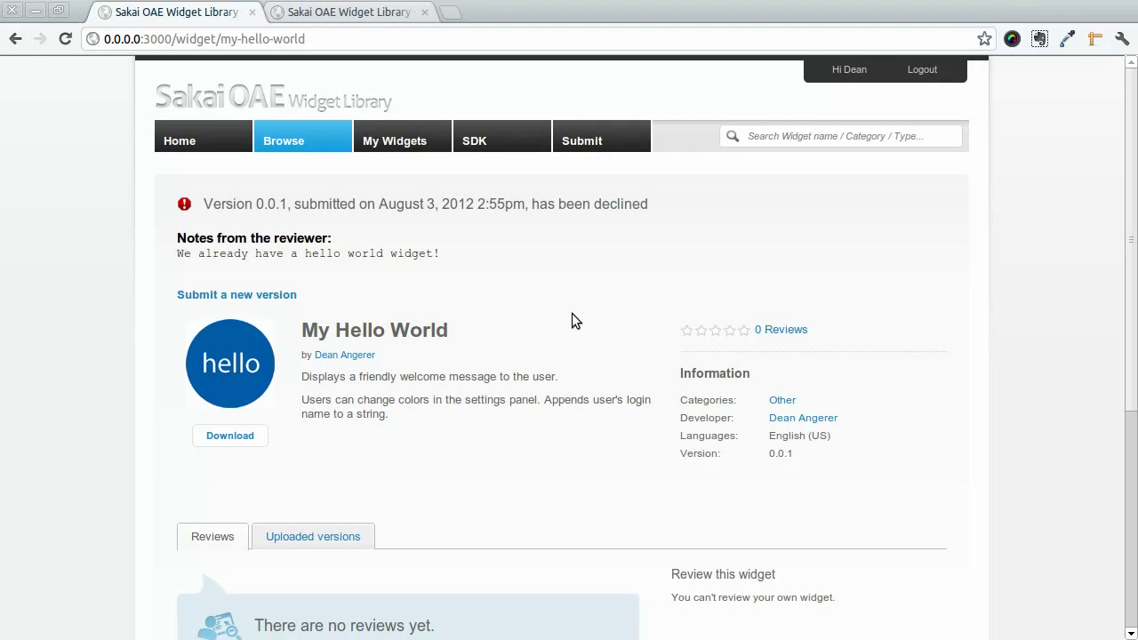
Start submitting a new version of the declined widget and set its version number to 0.0.2.
{"action": "left_click", "coordinate": [247, 296]}
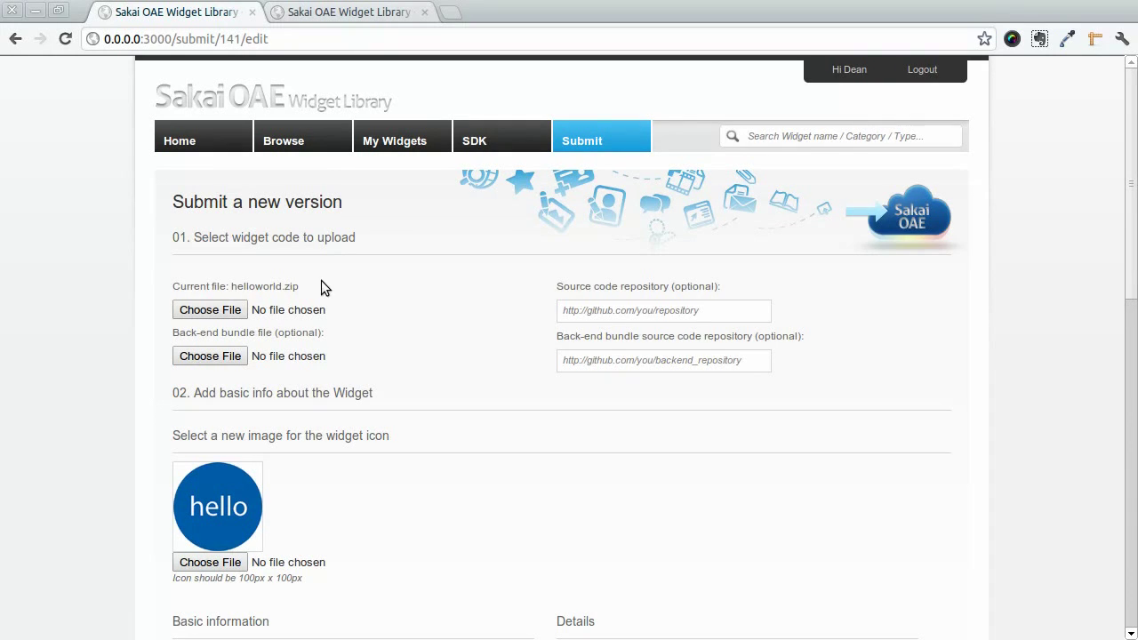
{"action": "scroll", "coordinate": [397, 293], "scroll_direction": "down", "scroll_amount": 5}
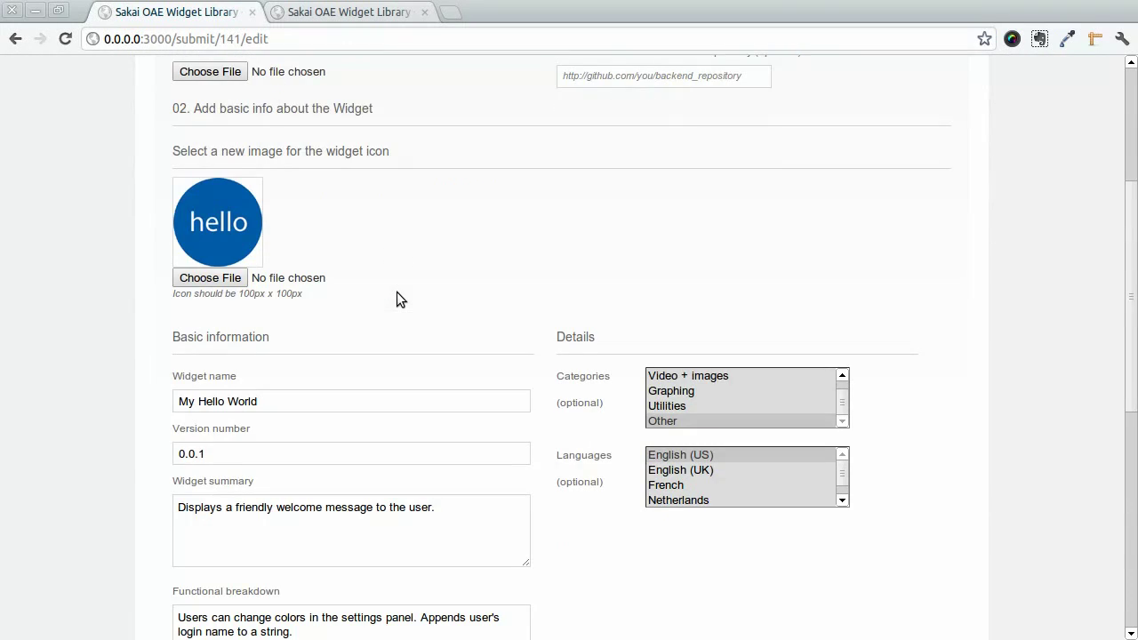
{"action": "left_click", "coordinate": [280, 450]}
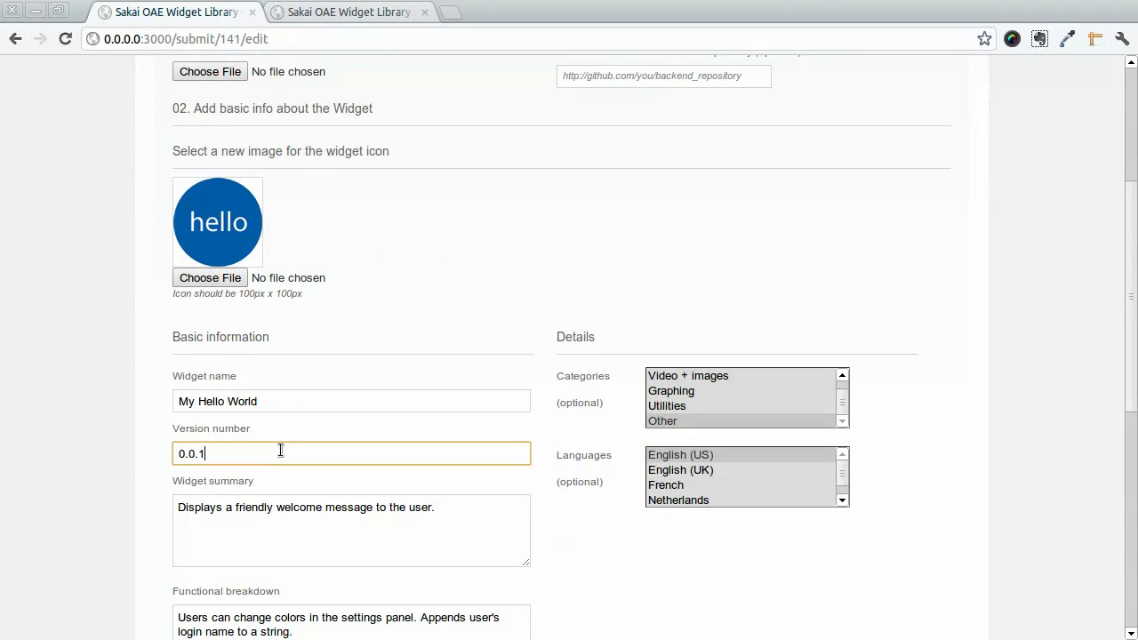
{"action": "key", "text": "BackSpace"}
{"action": "type", "text": "2"}
{"action": "left_click", "coordinate": [82, 405]}
{"action": "scroll", "coordinate": [83, 411], "scroll_direction": "down", "scroll_amount": 1}
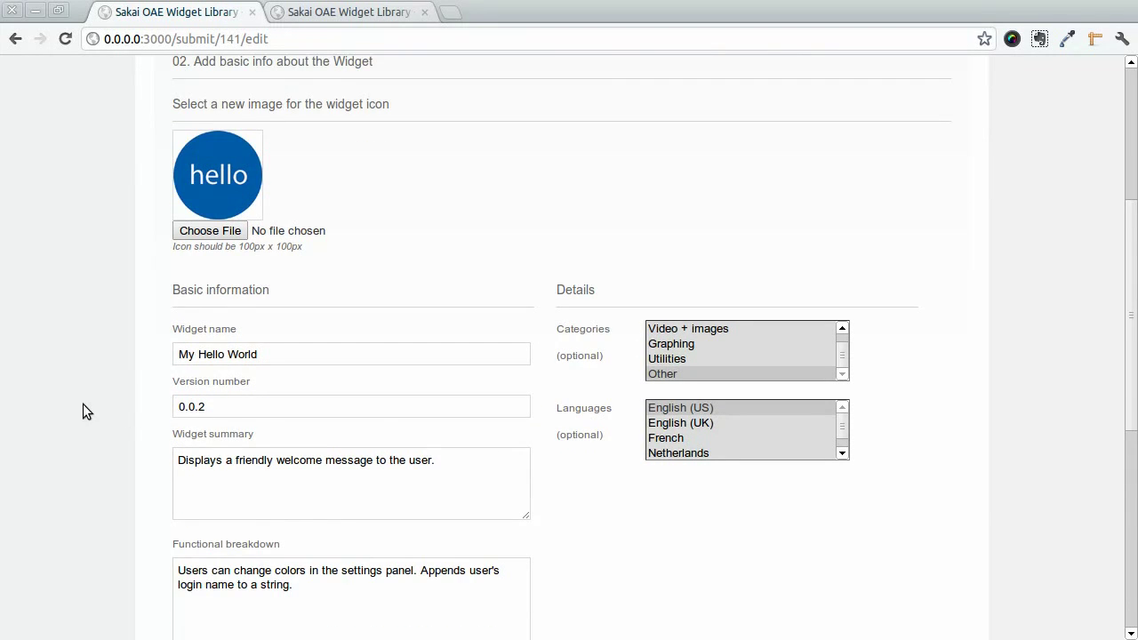
Append "It's very unique!" to the widget summary, then save and upload the new version.
{"action": "scroll", "coordinate": [83, 410], "scroll_direction": "down", "scroll_amount": 2}
{"action": "scroll", "coordinate": [82, 410], "scroll_direction": "down", "scroll_amount": 2}
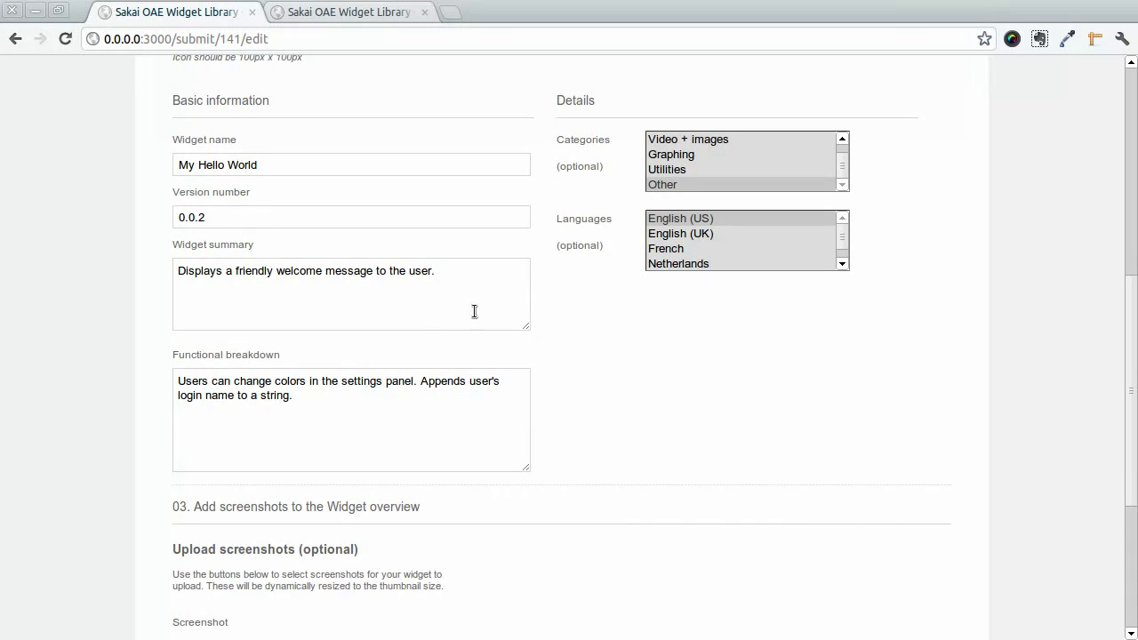
{"action": "left_click", "coordinate": [497, 279]}
{"action": "type", "text": "It's very unique"}
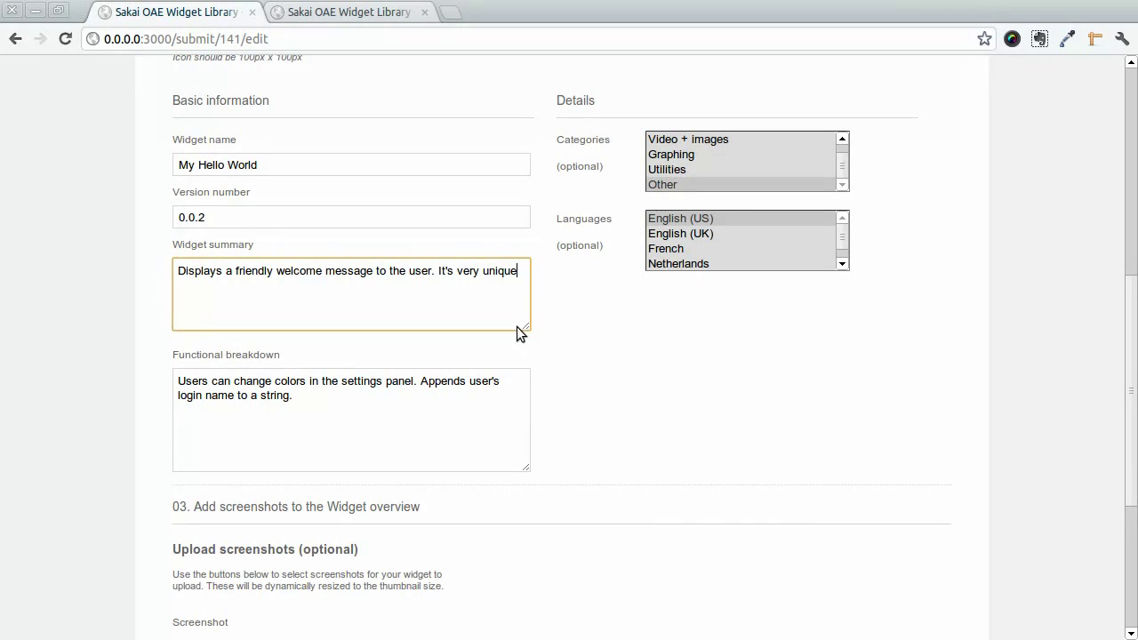
{"action": "type", "text": "!"}
{"action": "left_click", "coordinate": [599, 353]}
{"action": "scroll", "coordinate": [598, 360], "scroll_direction": "down", "scroll_amount": 6}
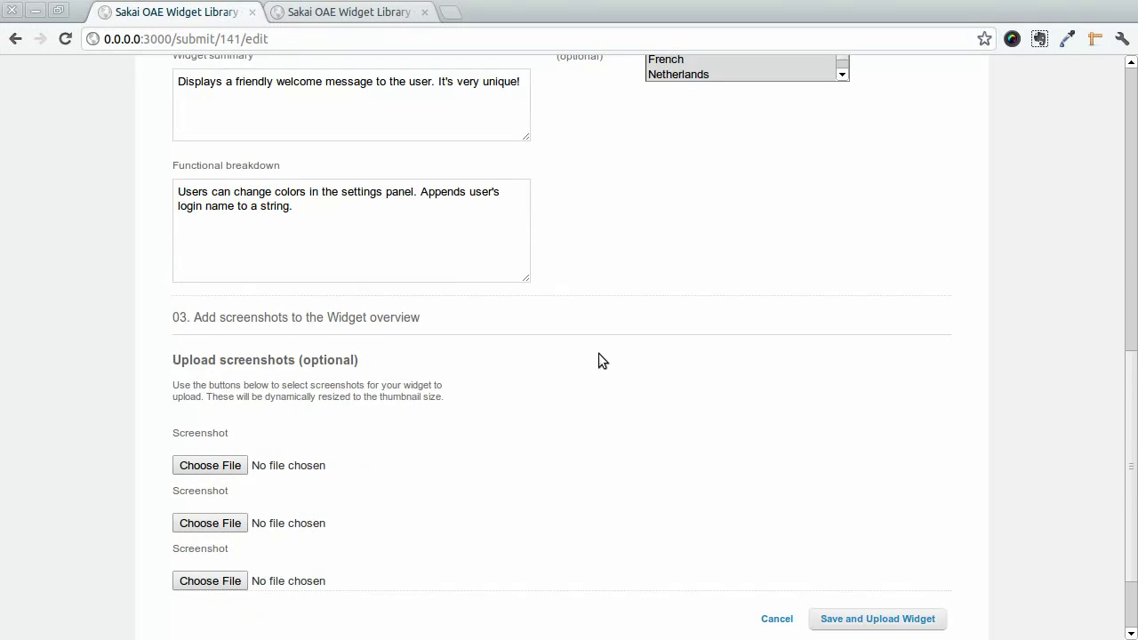
{"action": "left_click", "coordinate": [876, 508]}
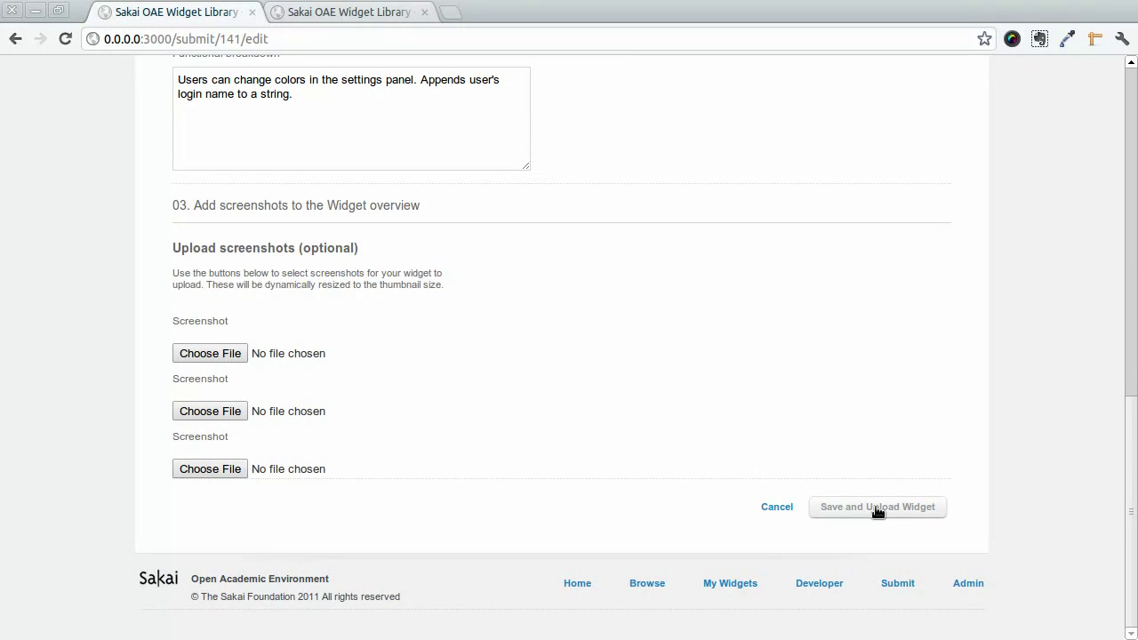
Approve version 0.0.2 of the widget with the note "Way to go!".
{"action": "scroll", "coordinate": [469, 388], "scroll_direction": "down", "scroll_amount": 1}
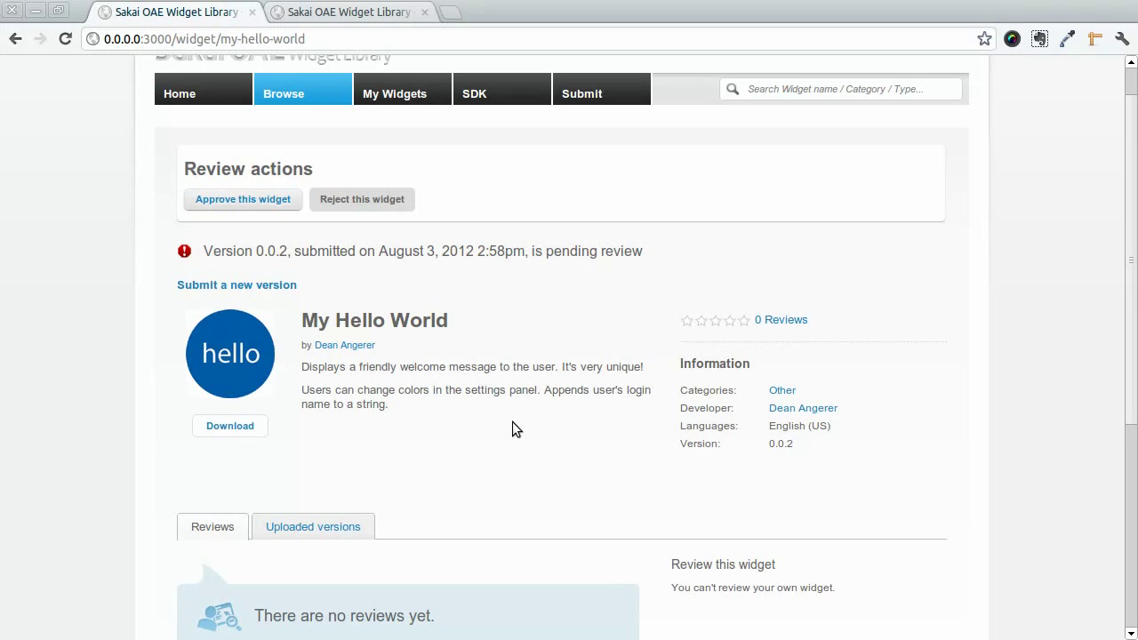
{"action": "left_click", "coordinate": [253, 204]}
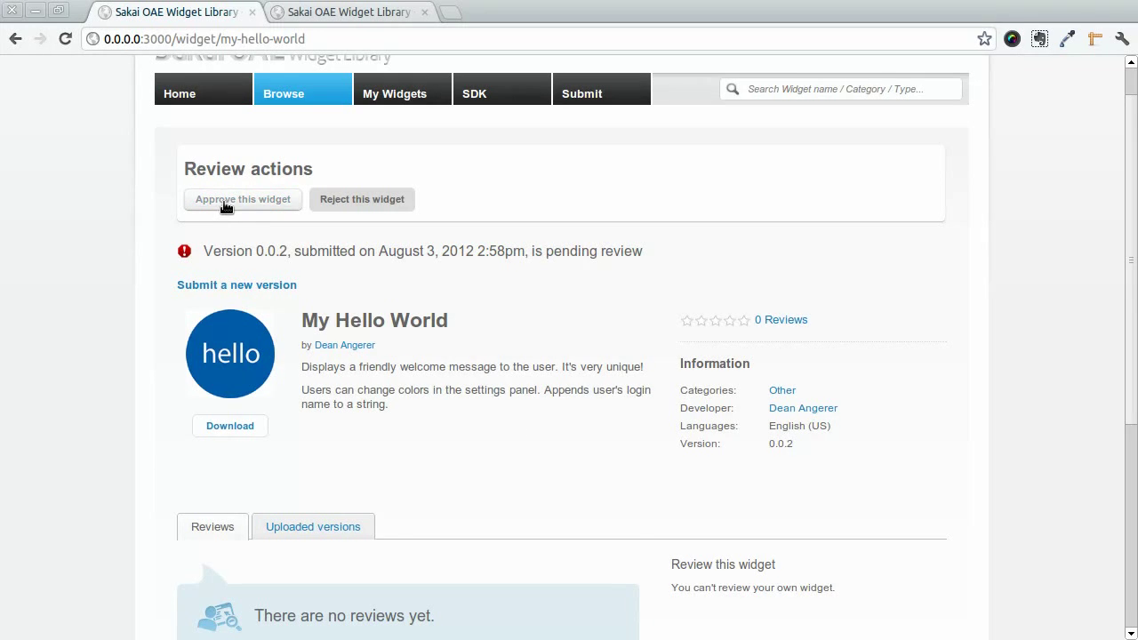
{"action": "left_click", "coordinate": [297, 283]}
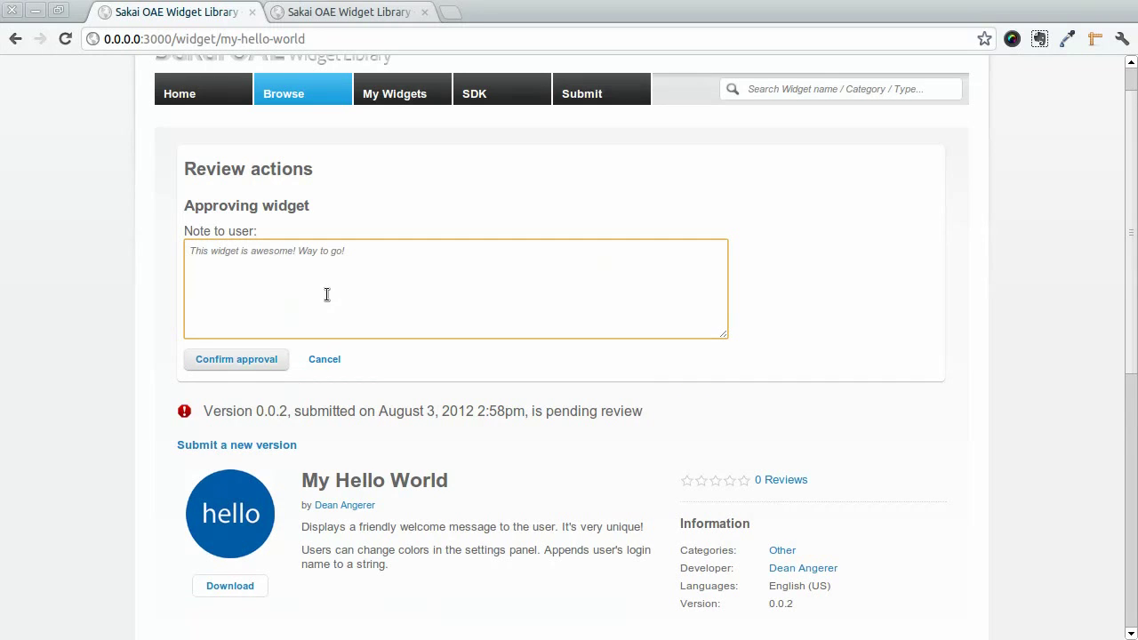
{"action": "type", "text": "Way to go!"}
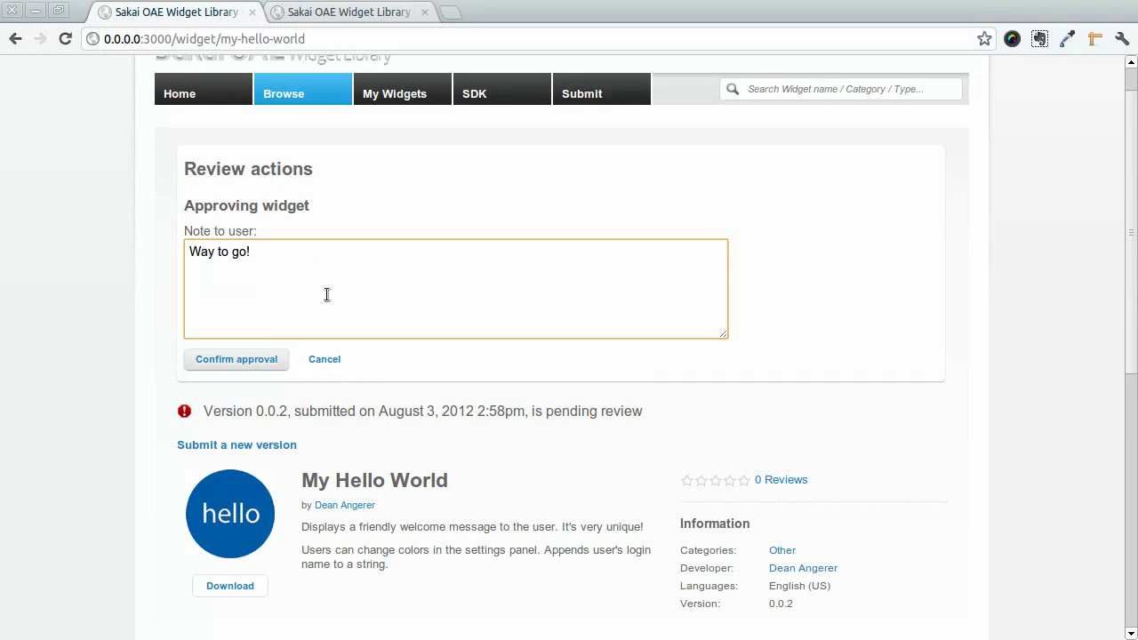
{"action": "left_click", "coordinate": [265, 359]}
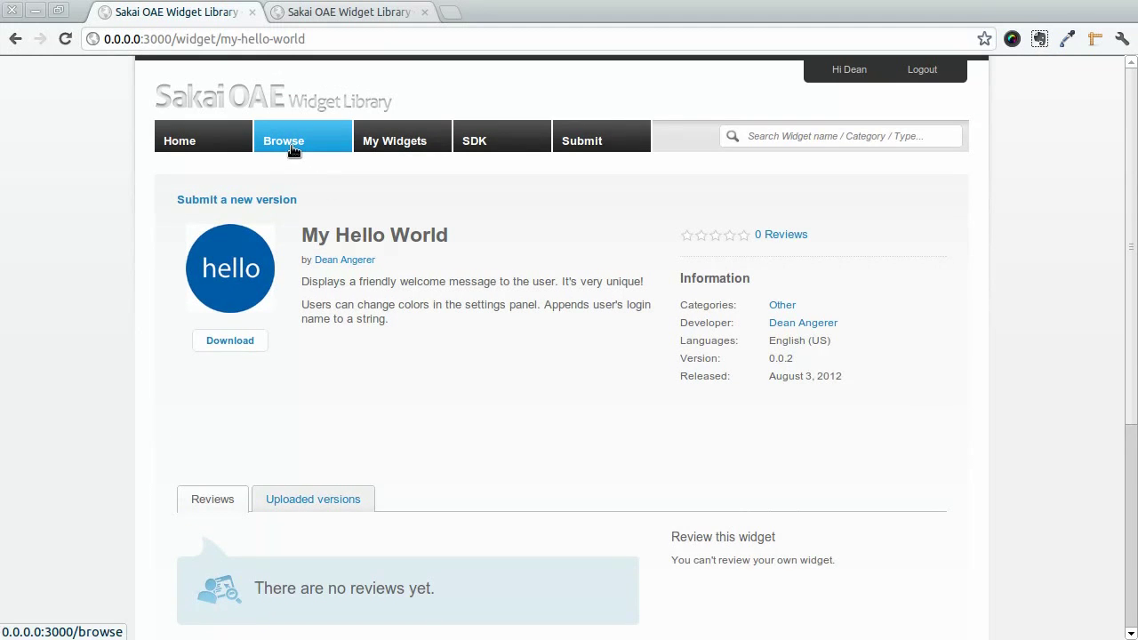
Browse the widget library and look over the featured and highest-rated widgets in all categories.
{"action": "left_click", "coordinate": [300, 151]}
{"action": "scroll", "coordinate": [455, 234], "scroll_direction": "down", "scroll_amount": 5}
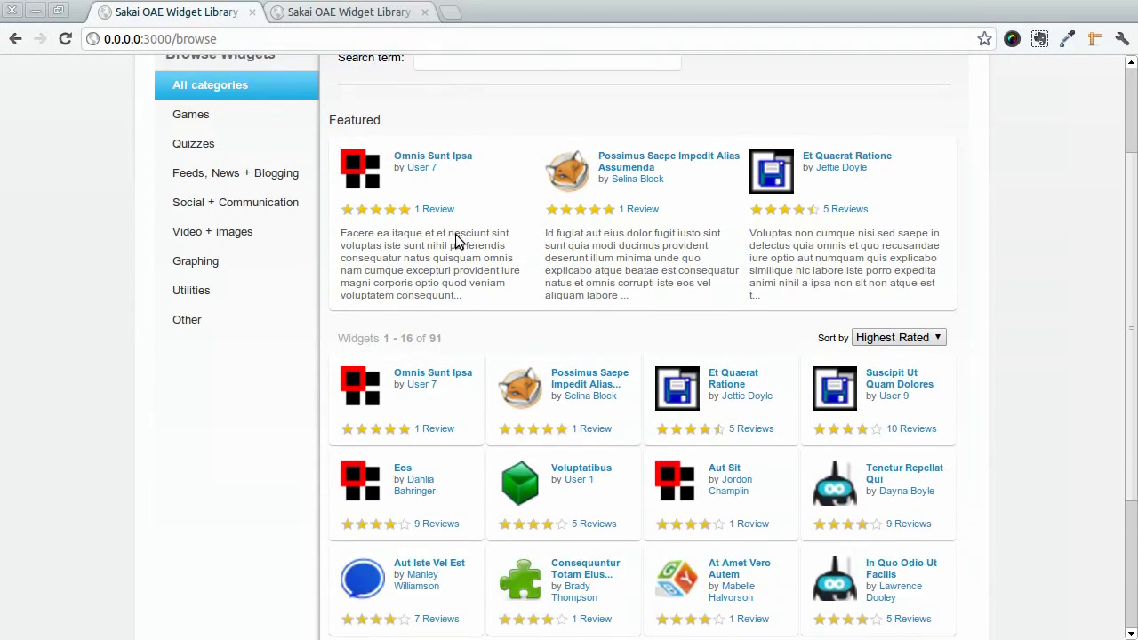
{"action": "scroll", "coordinate": [641, 524], "scroll_direction": "up", "scroll_amount": 3}
{"action": "scroll", "coordinate": [641, 524], "scroll_direction": "up", "scroll_amount": 2}
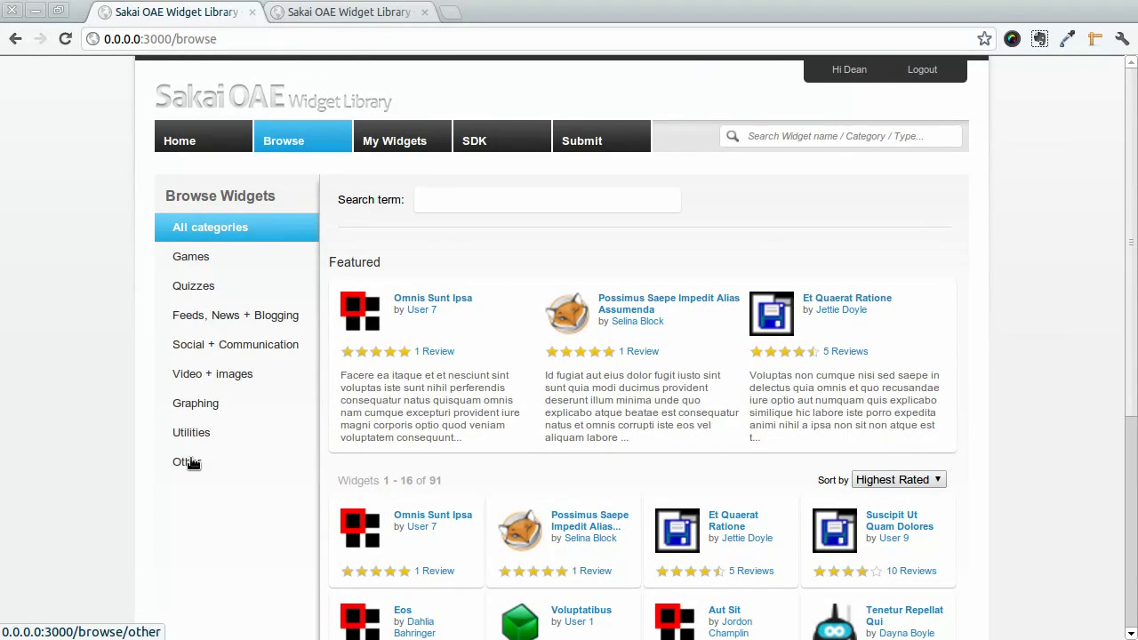
{"action": "scroll", "coordinate": [190, 463], "scroll_direction": "down", "scroll_amount": 5}
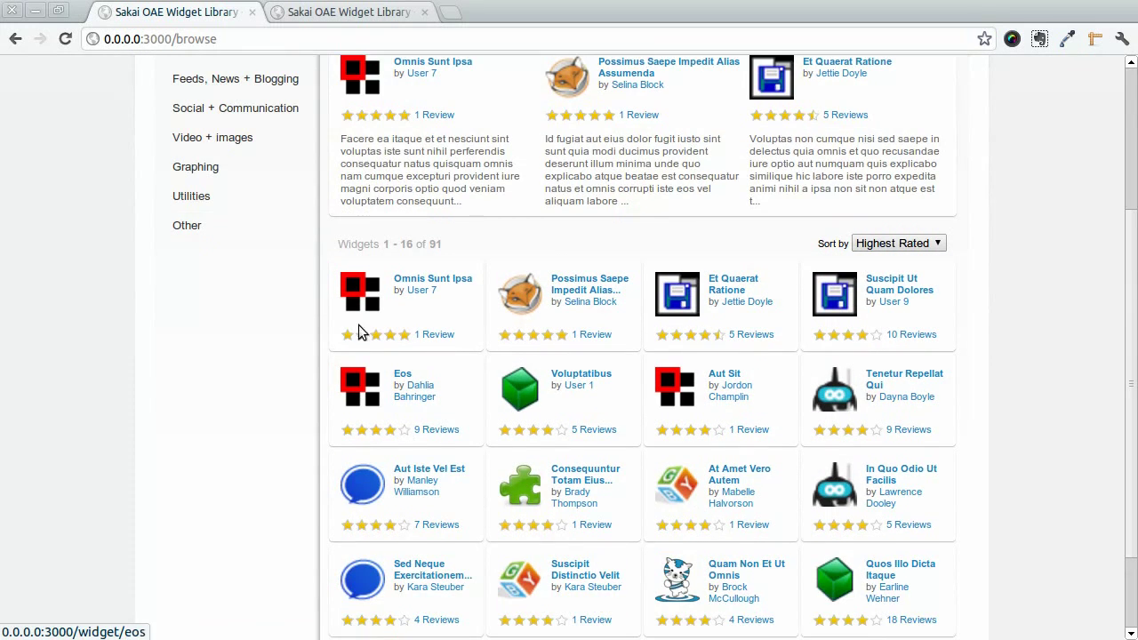
{"action": "scroll", "coordinate": [244, 503], "scroll_direction": "up", "scroll_amount": 5}
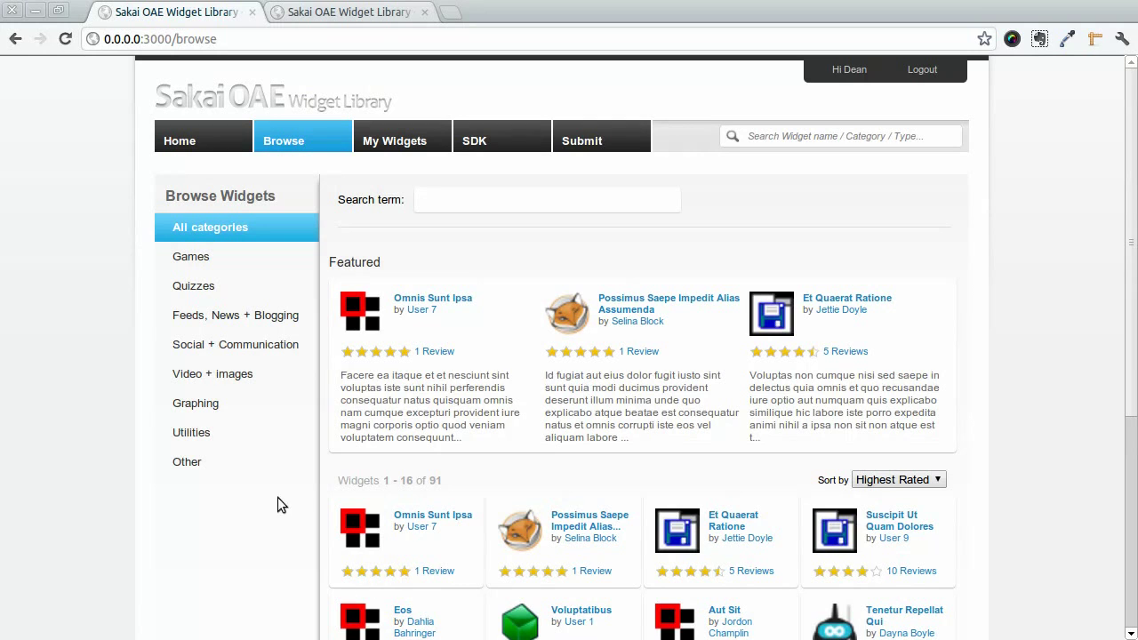
Open My Hello World from the second page of the Other category.
{"action": "left_click", "coordinate": [190, 464]}
{"action": "scroll", "coordinate": [194, 469], "scroll_direction": "down", "scroll_amount": 3}
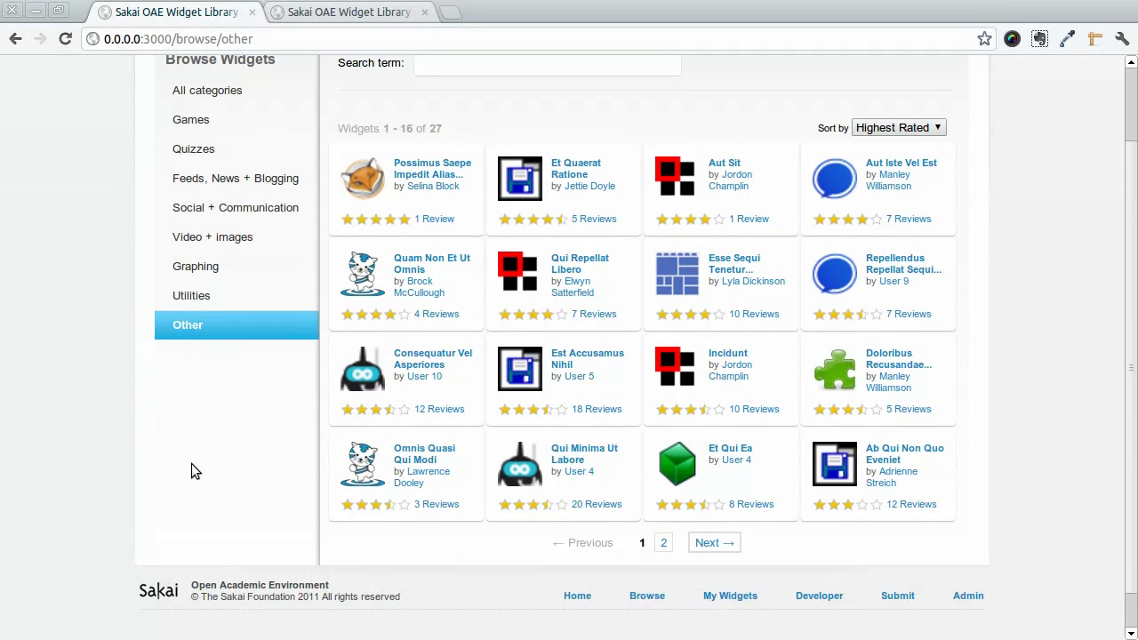
{"action": "left_click", "coordinate": [666, 544]}
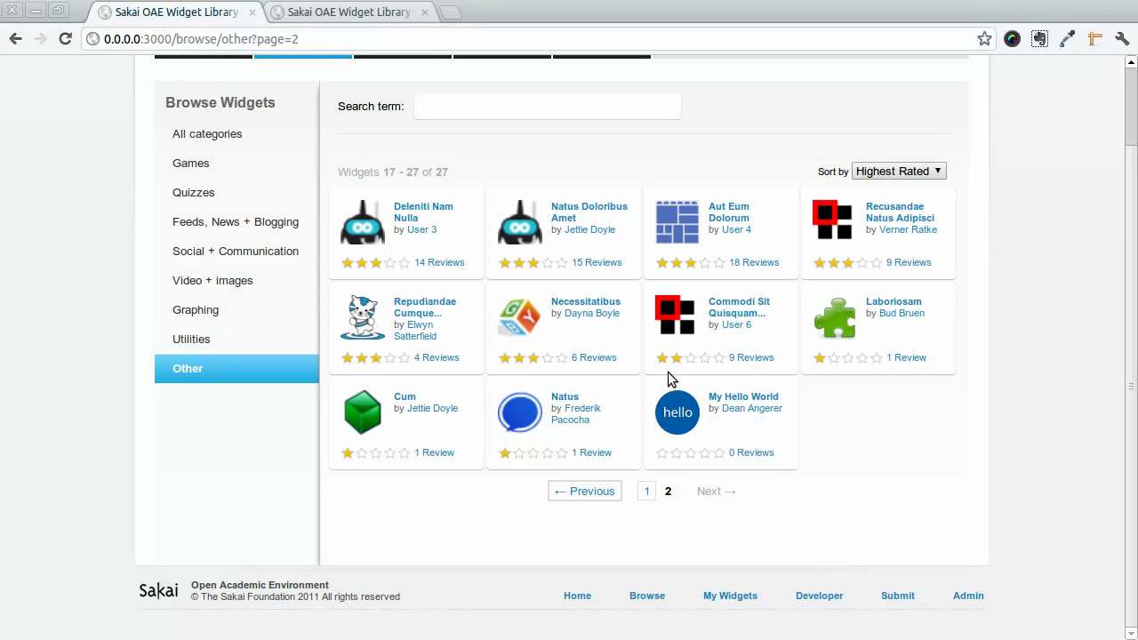
{"action": "left_click", "coordinate": [722, 396]}
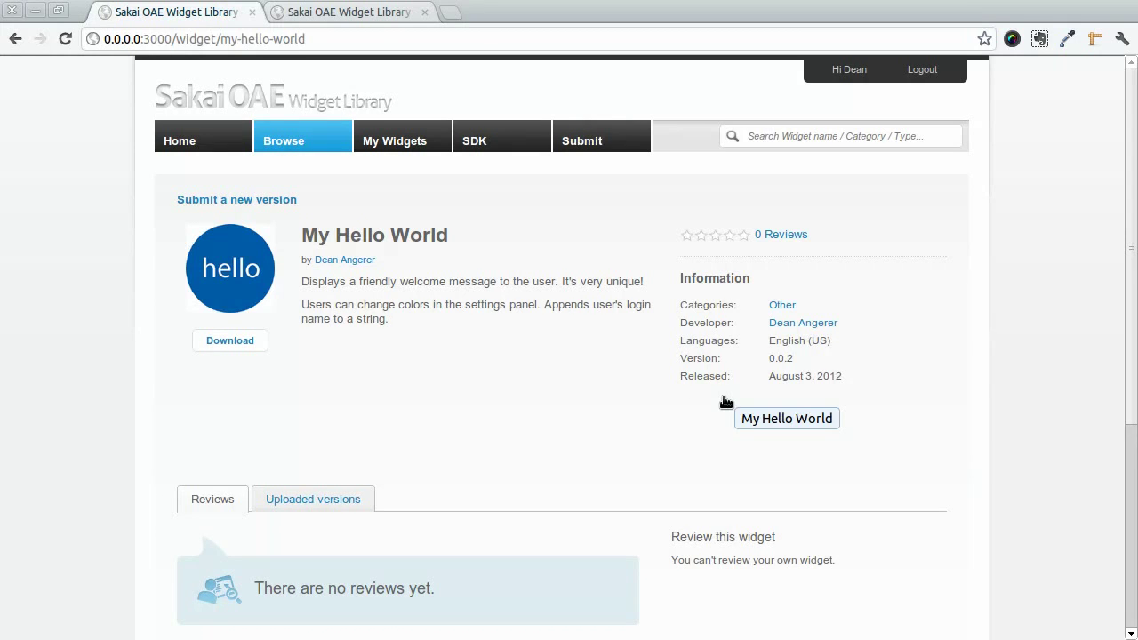
Examine the widget's details and its list of uploaded versions.
{"action": "scroll", "coordinate": [599, 410], "scroll_direction": "down", "scroll_amount": 2}
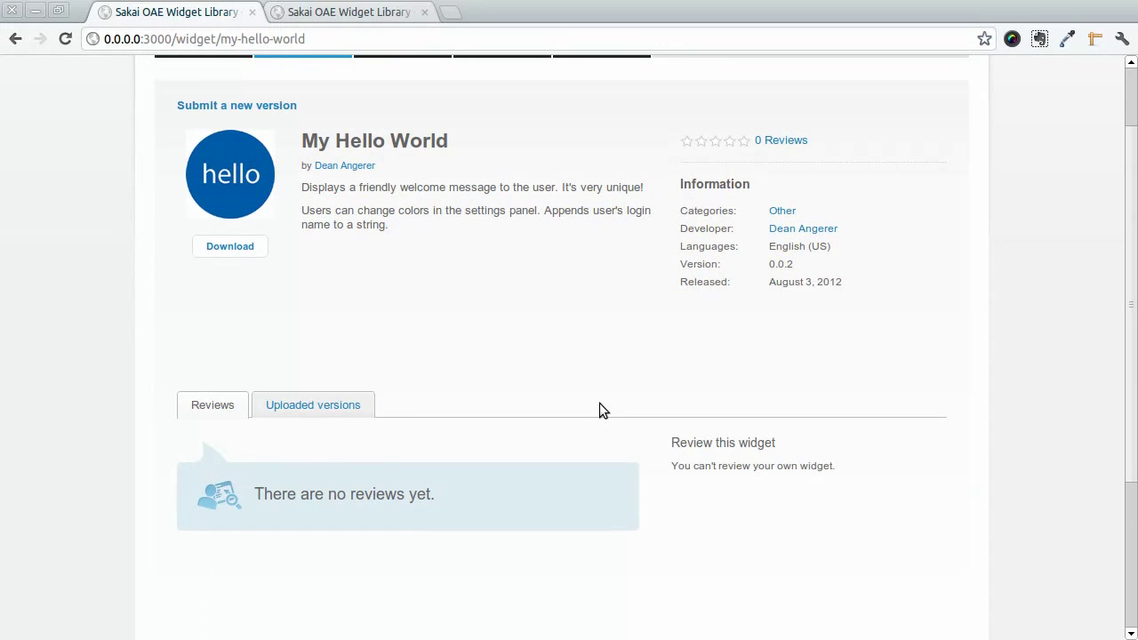
{"action": "scroll", "coordinate": [599, 409], "scroll_direction": "up", "scroll_amount": 1}
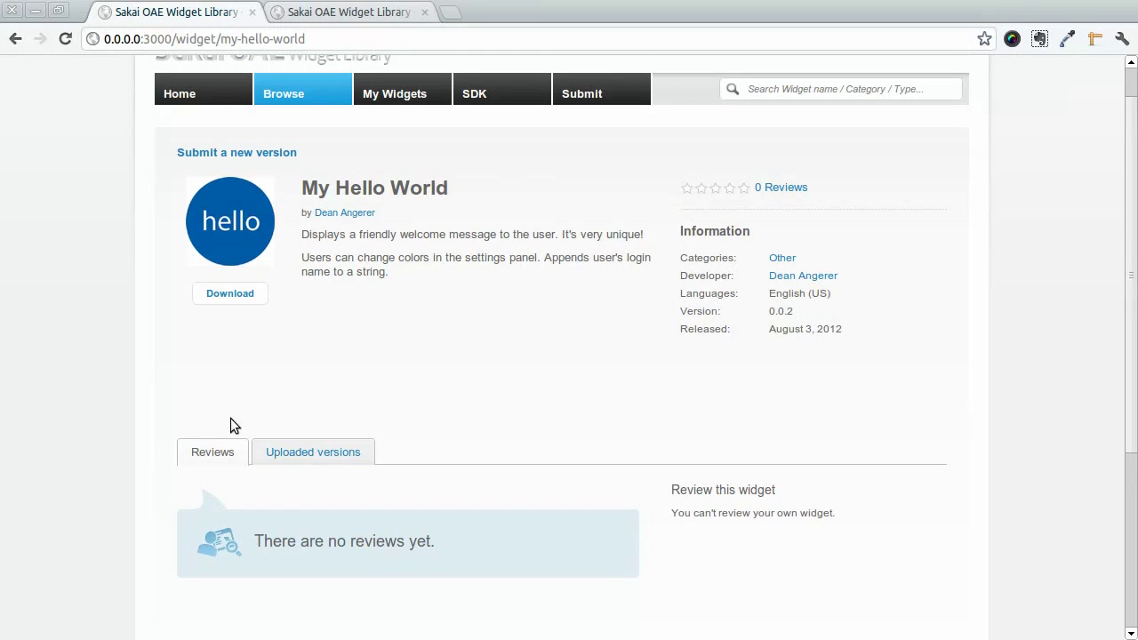
{"action": "left_click", "coordinate": [268, 453]}
{"action": "scroll", "coordinate": [402, 360], "scroll_direction": "down", "scroll_amount": 2}
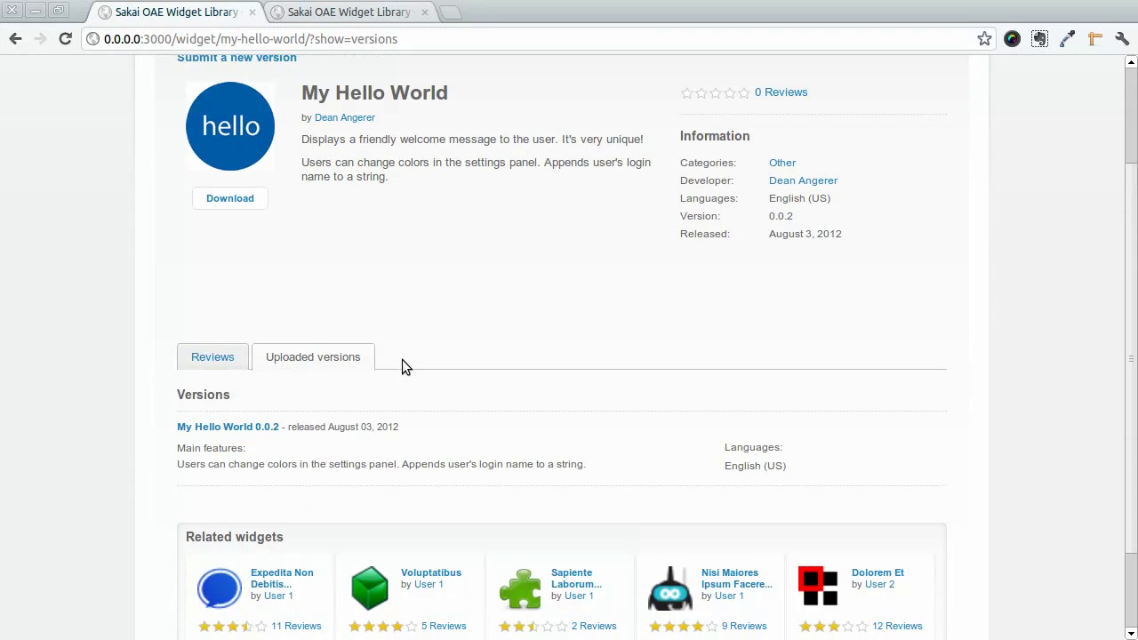
Download the My Hello World widget's archive and dismiss the browser's download bar.
{"action": "scroll", "coordinate": [402, 360], "scroll_direction": "up", "scroll_amount": 3}
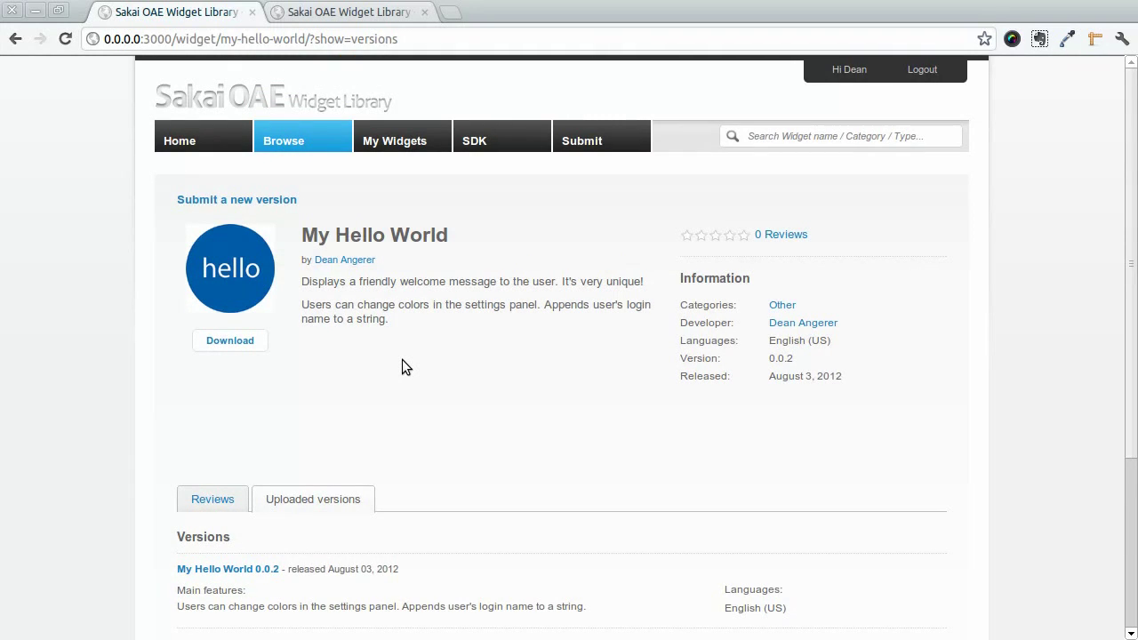
{"action": "left_click", "coordinate": [224, 343]}
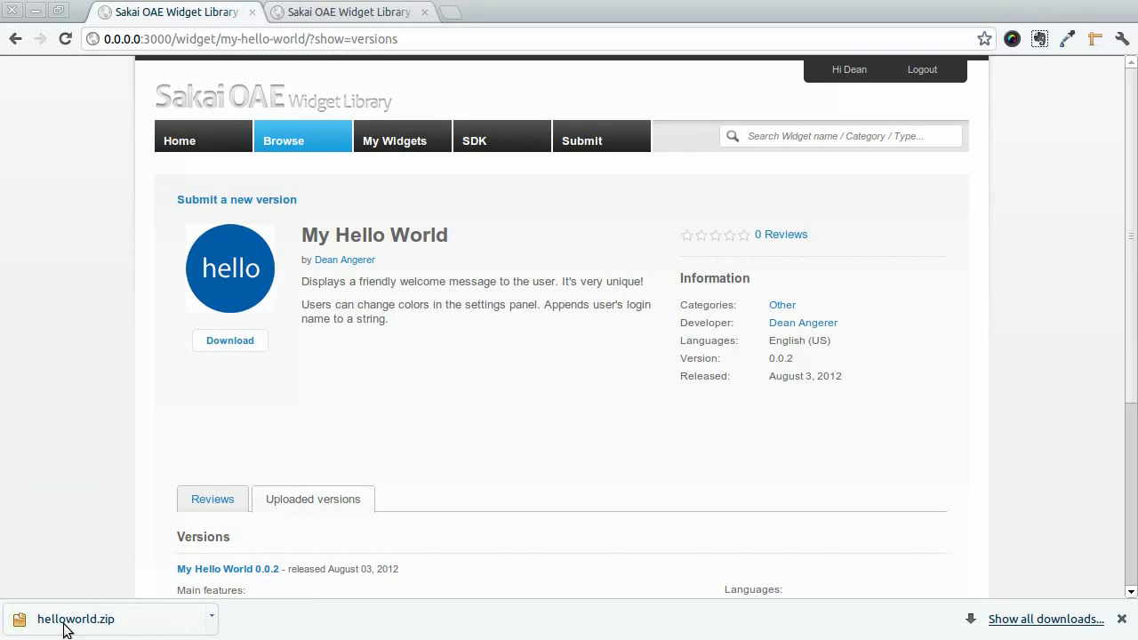
{"action": "left_click", "coordinate": [1122, 619]}
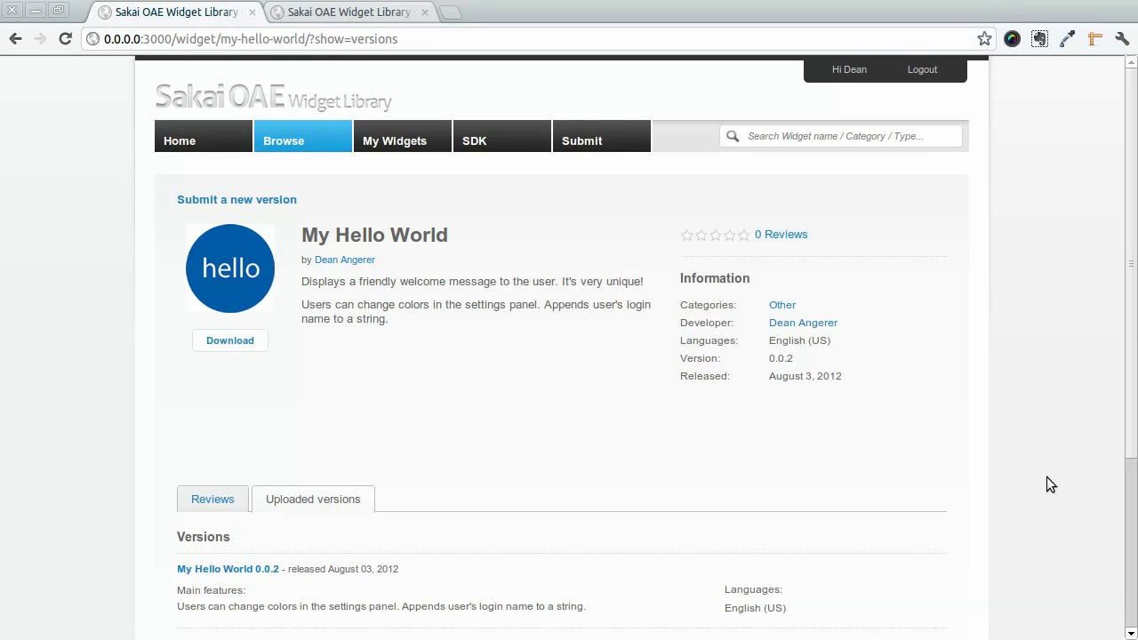